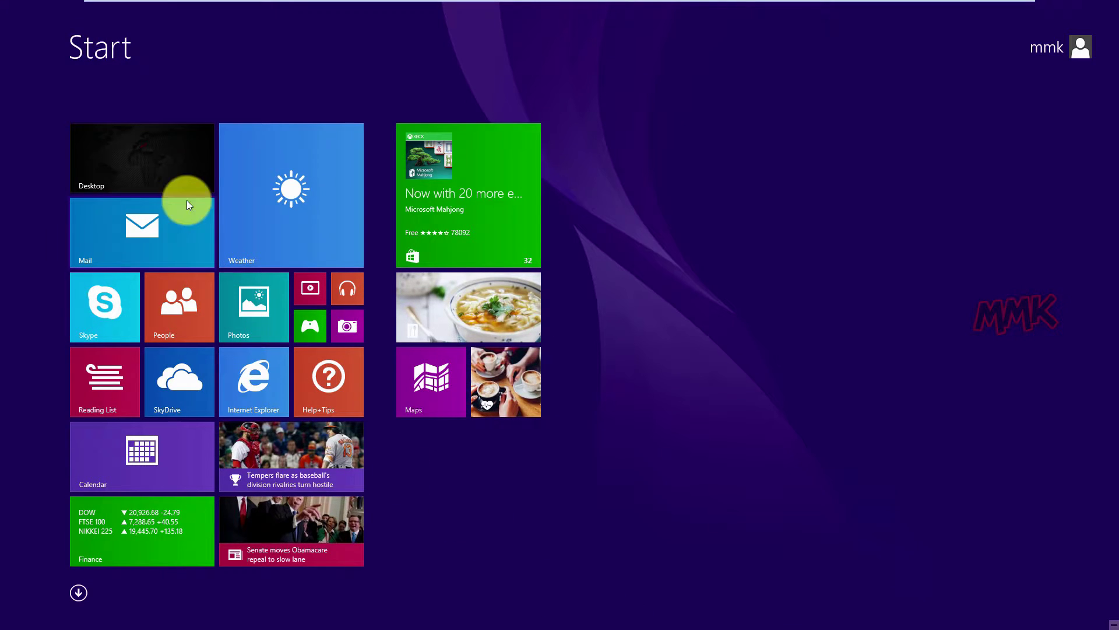
Browse from This PC to C:\Program Files\Mozilla Firefox and scroll through its 93 items.
{"action": "left_click", "coordinate": [159, 153]}
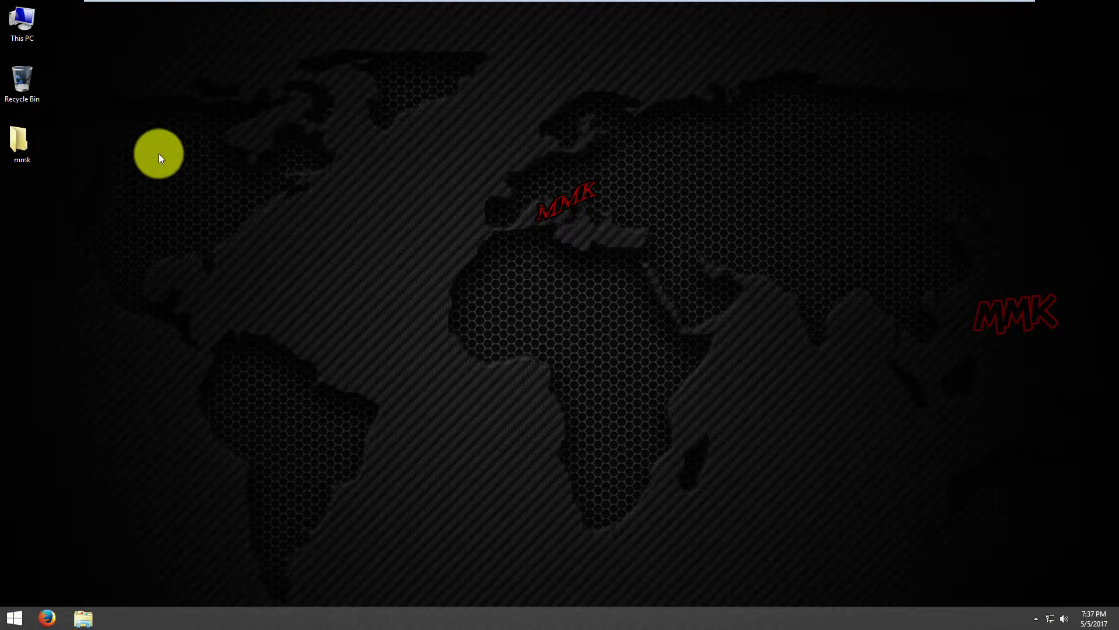
{"action": "double_click", "coordinate": [21, 22]}
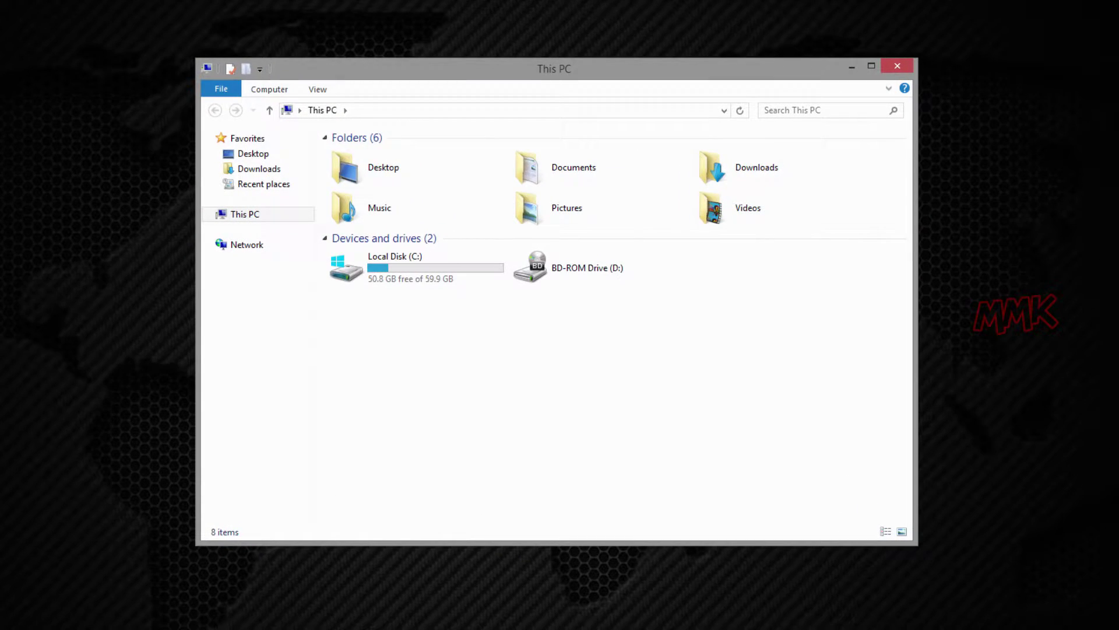
{"action": "double_click", "coordinate": [383, 273]}
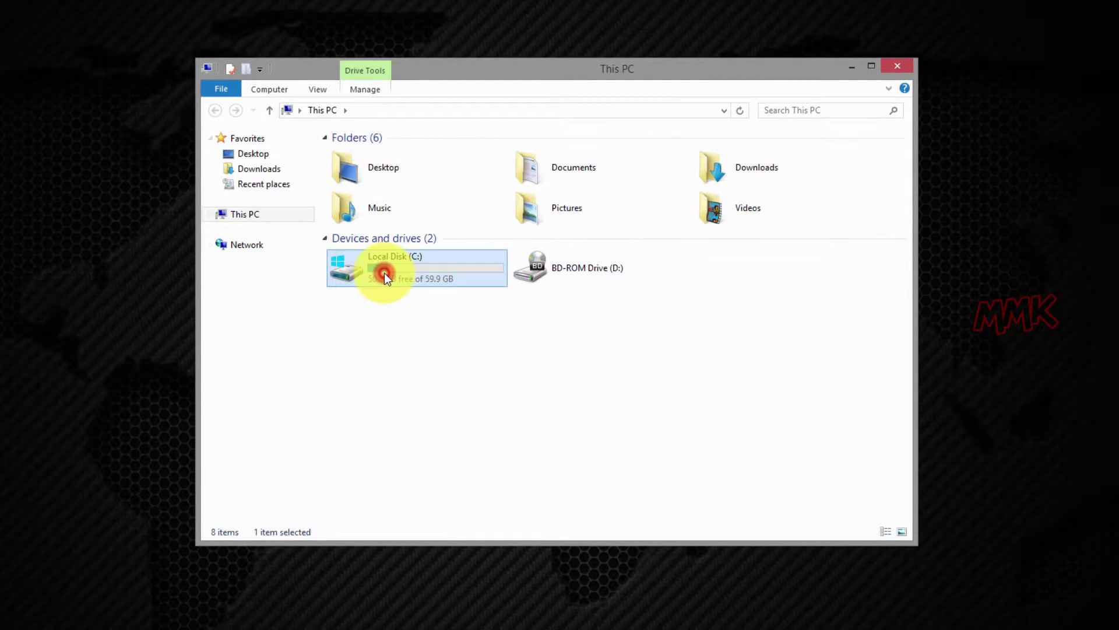
{"action": "double_click", "coordinate": [378, 169]}
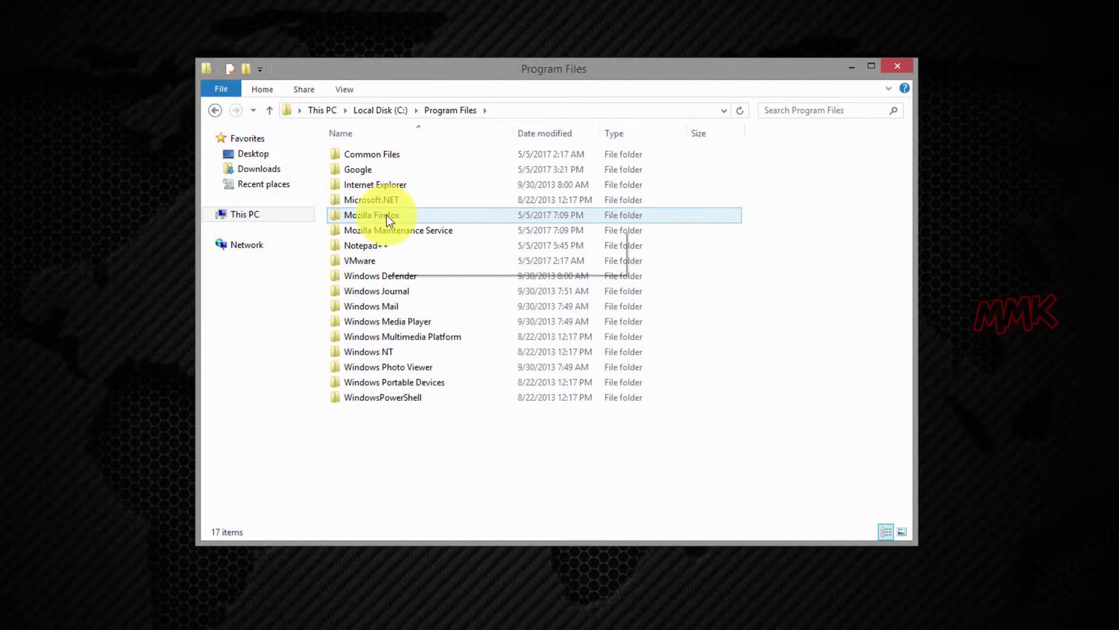
{"action": "double_click", "coordinate": [386, 215]}
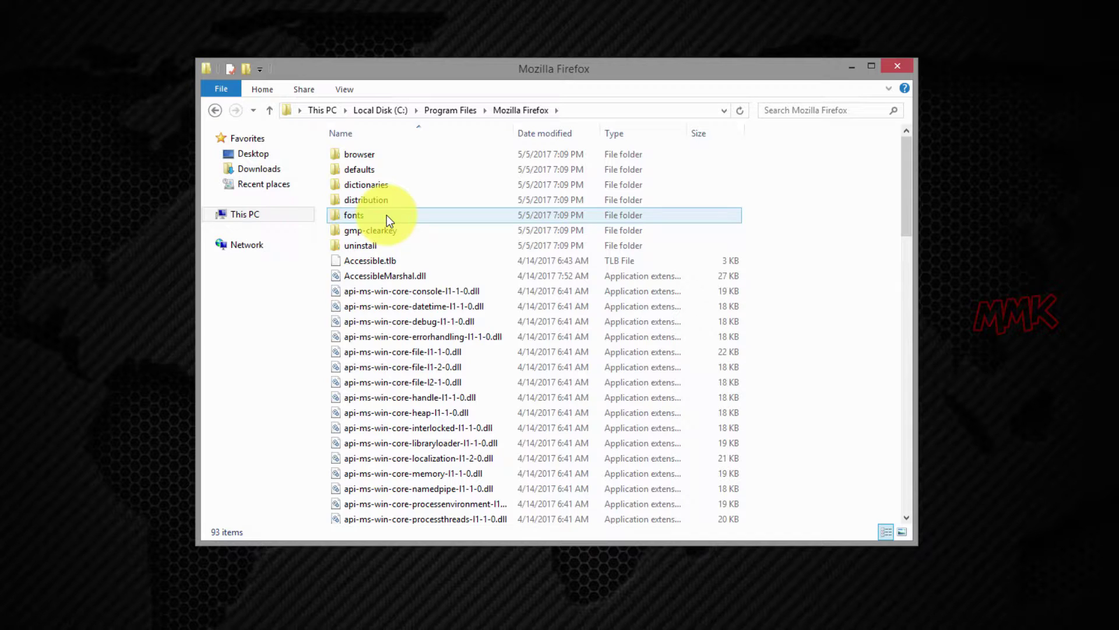
{"action": "scroll", "coordinate": [389, 220], "scroll_direction": "down", "scroll_amount": 12}
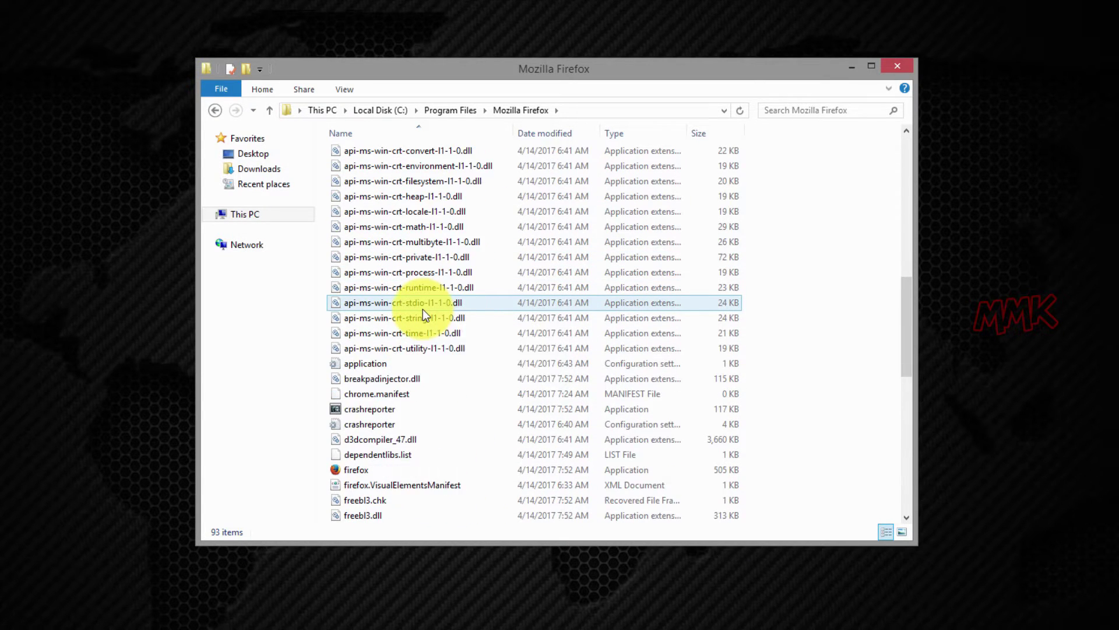
{"action": "scroll", "coordinate": [425, 315], "scroll_direction": "down", "scroll_amount": 1}
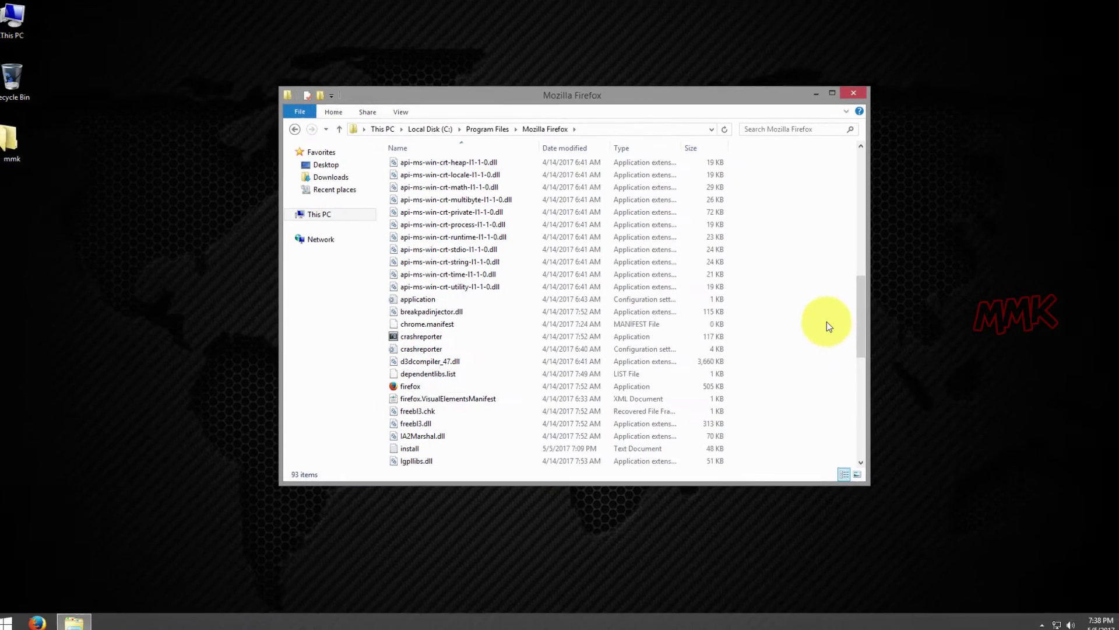
In Control Panel's Folder Options, uncheck 'Hide extensions for known file types' and apply it.
{"action": "left_click", "coordinate": [4, 624]}
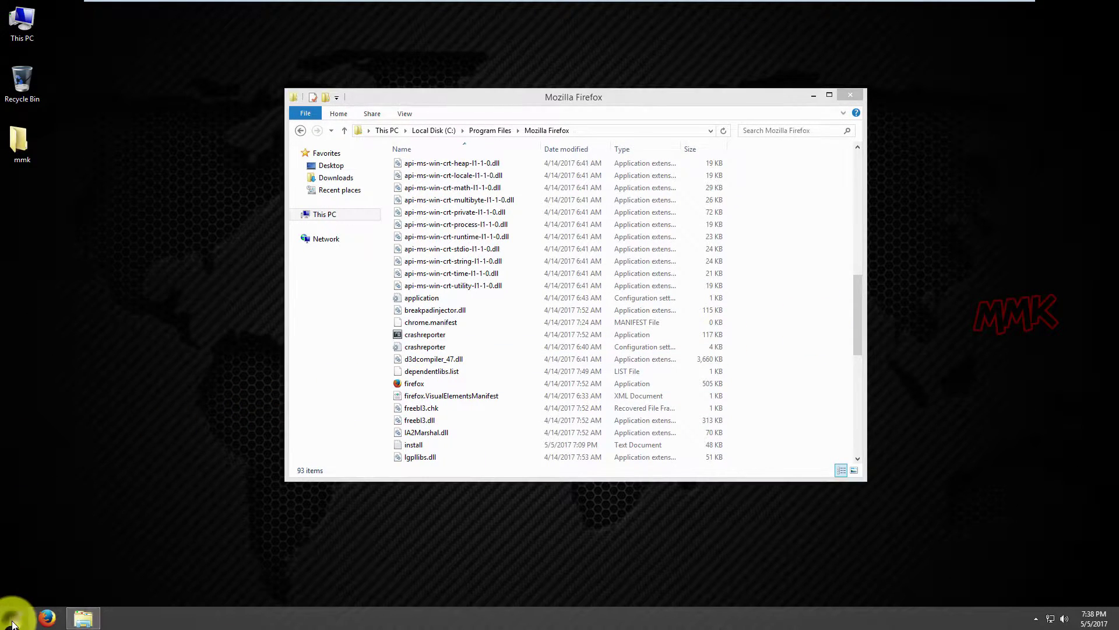
{"action": "right_click", "coordinate": [13, 623]}
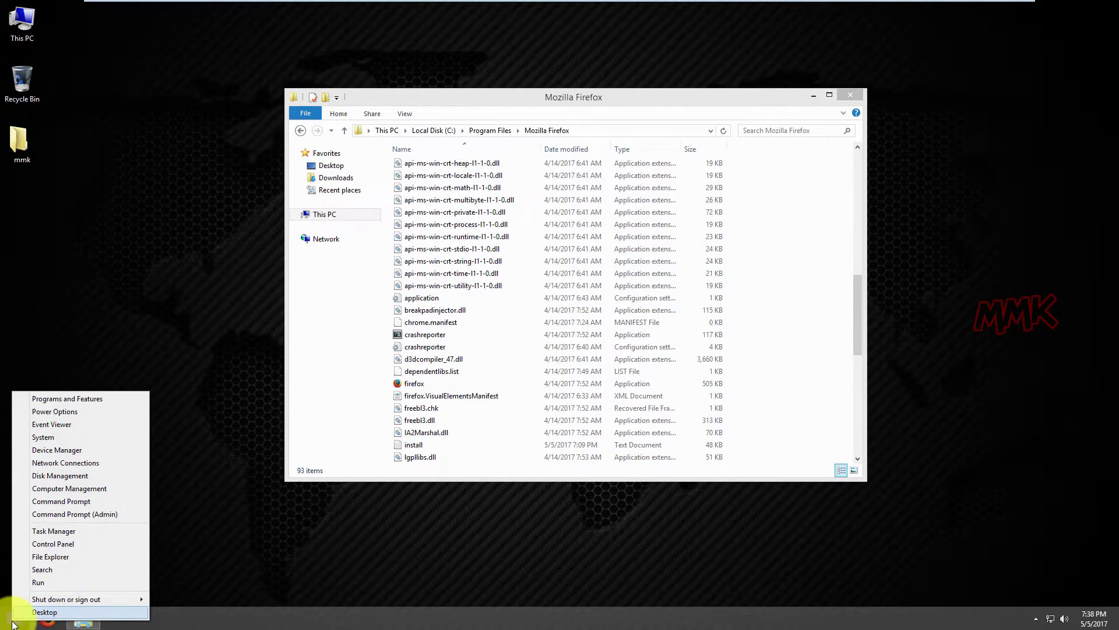
{"action": "left_click", "coordinate": [79, 542]}
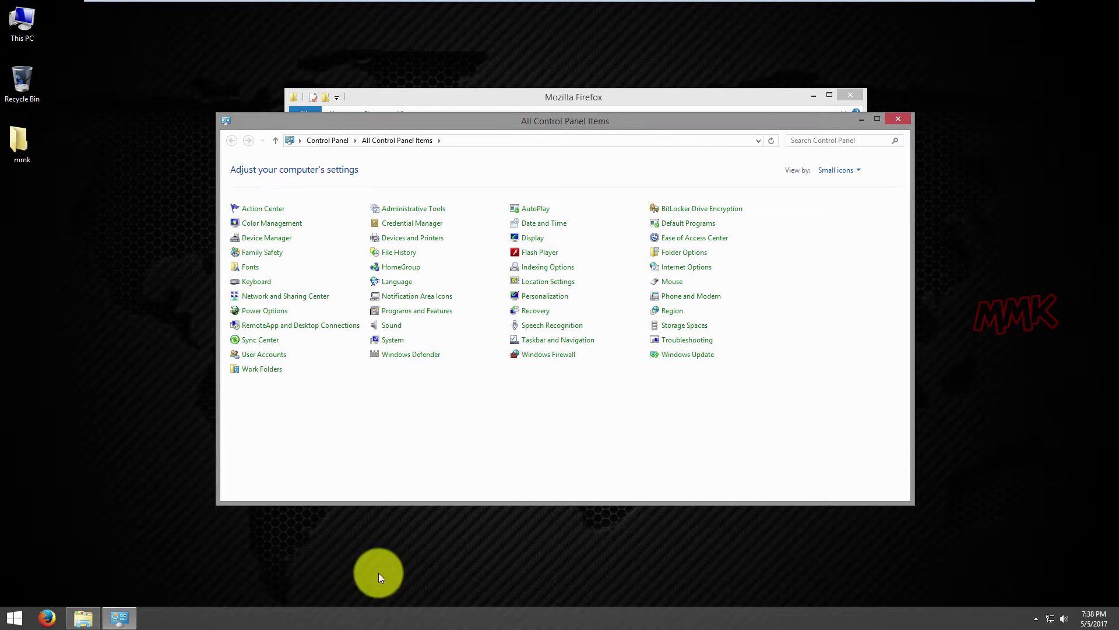
{"action": "left_click", "coordinate": [680, 256]}
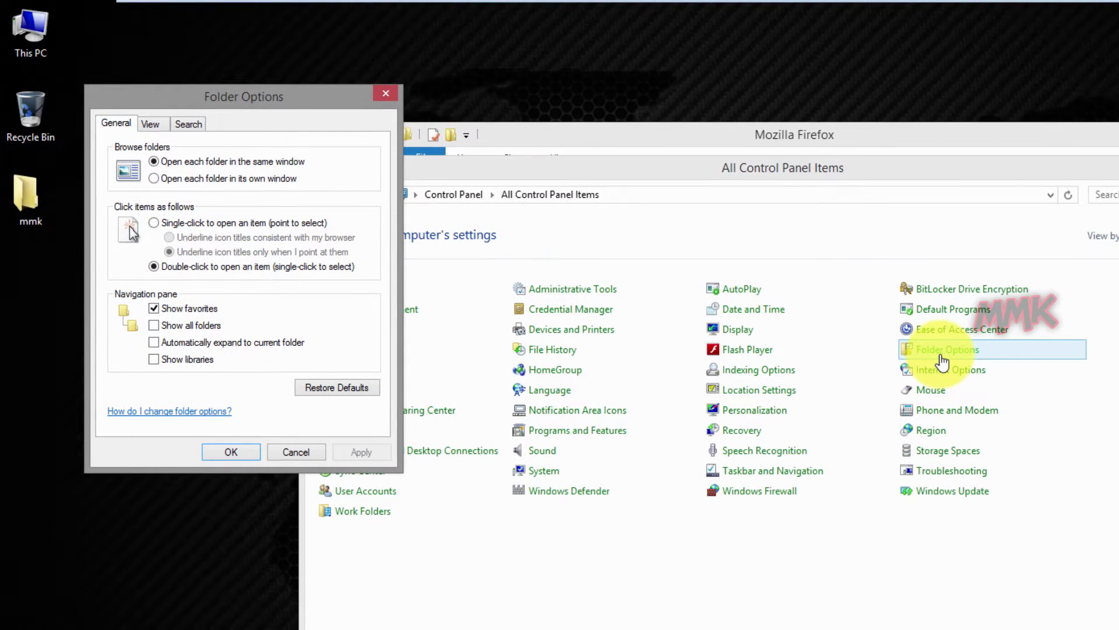
{"action": "left_click", "coordinate": [150, 124]}
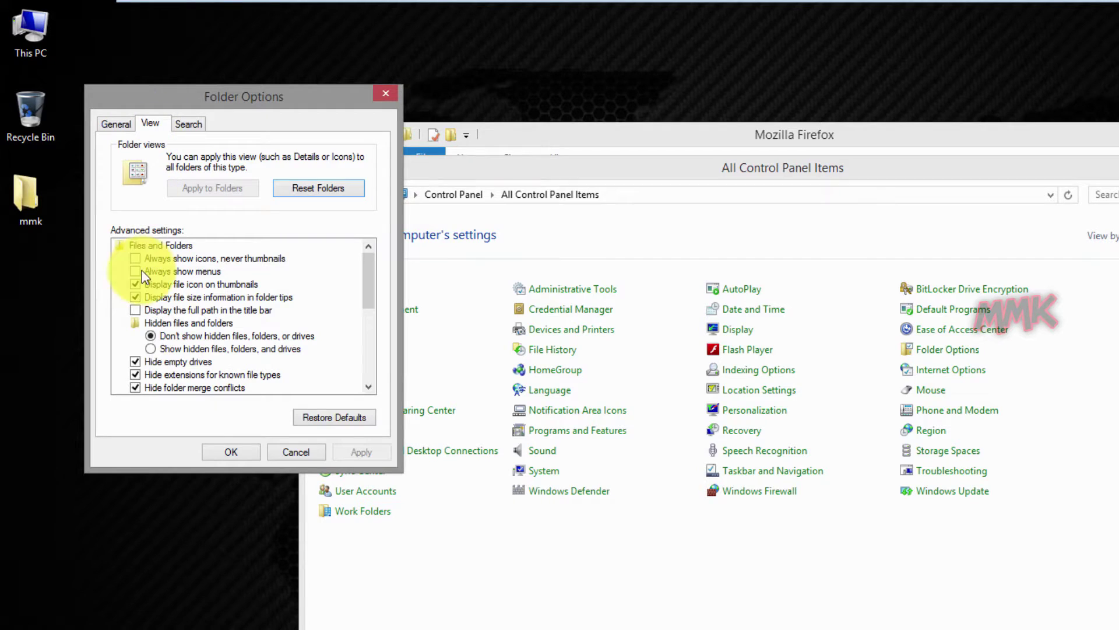
{"action": "left_click", "coordinate": [136, 375]}
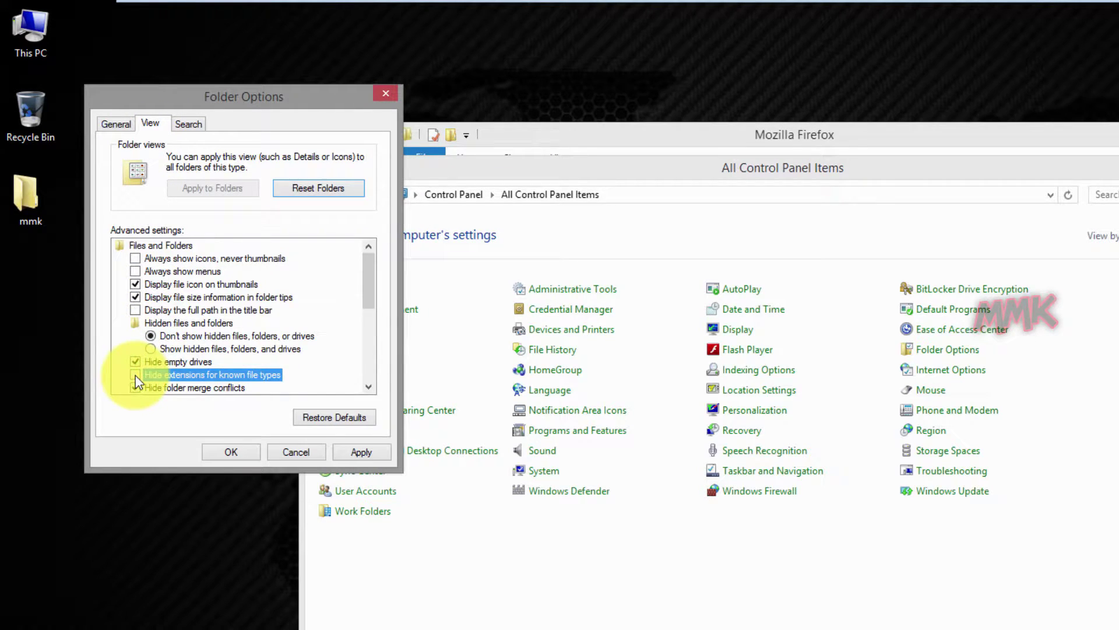
{"action": "left_click", "coordinate": [362, 452]}
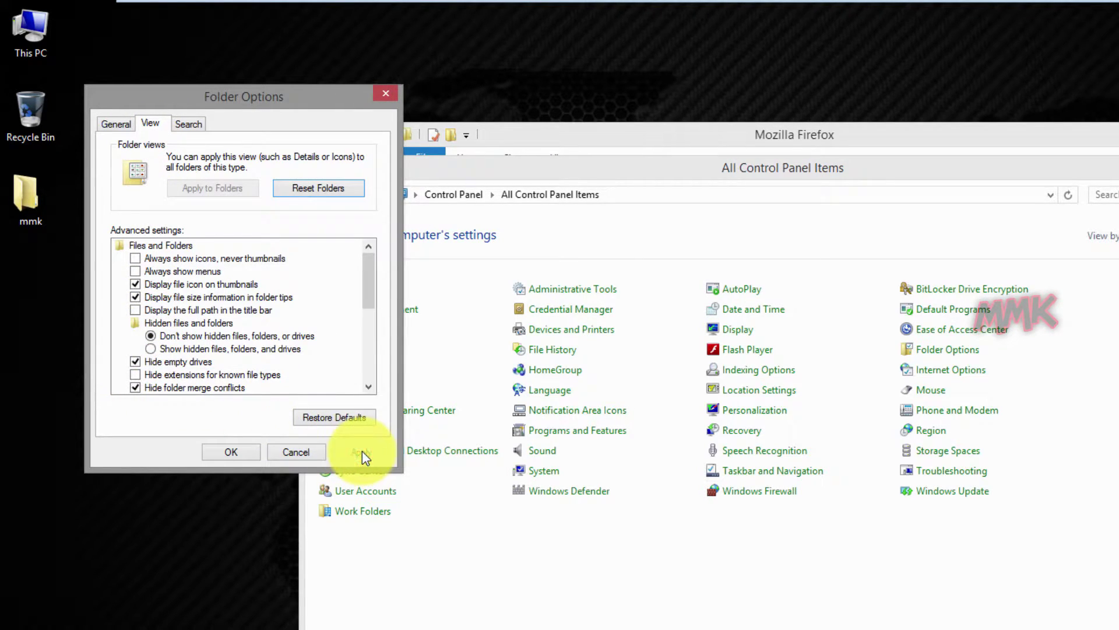
{"action": "left_click", "coordinate": [236, 453]}
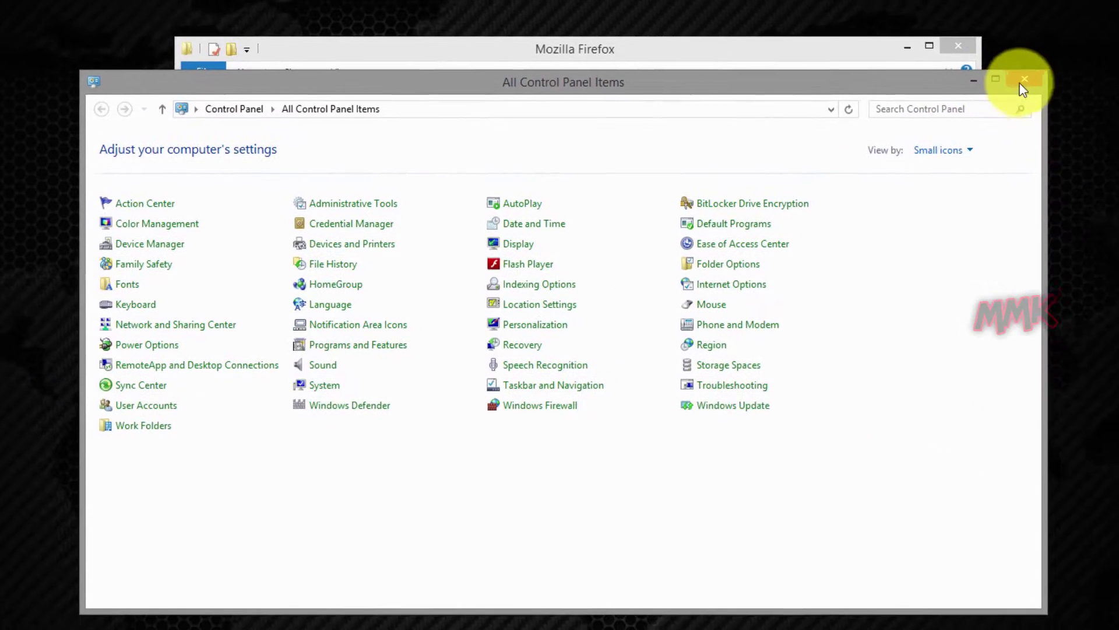
Close Control Panel, scroll to firefox.exe, and minimize the Mozilla Firefox folder window.
{"action": "left_click", "coordinate": [1024, 80]}
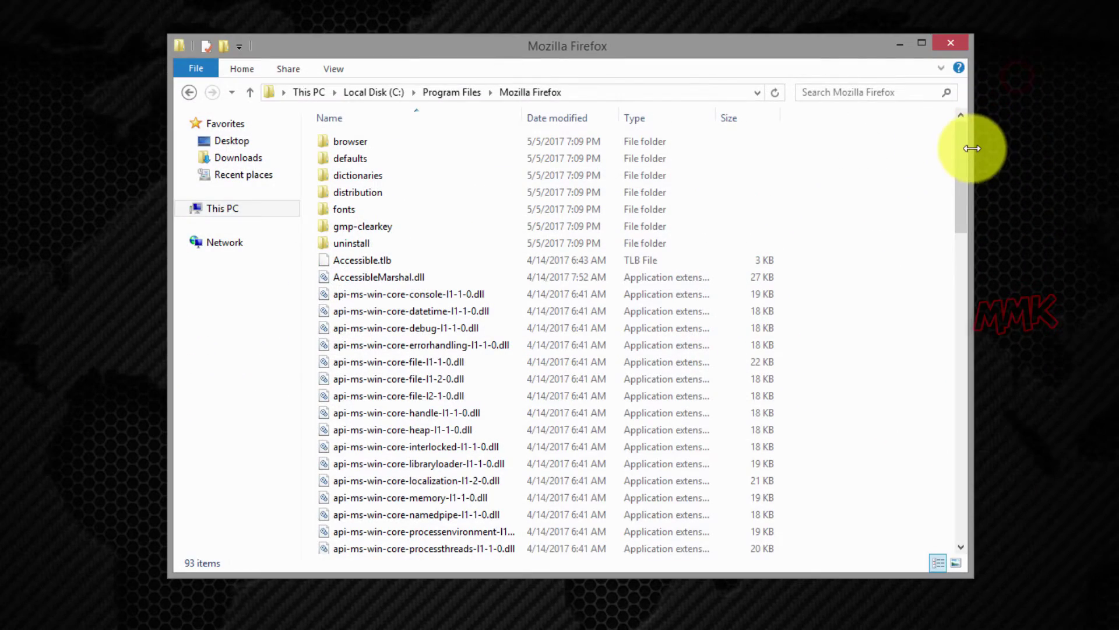
{"action": "left_click_drag", "start_coordinate": [959, 160], "coordinate": [968, 362]}
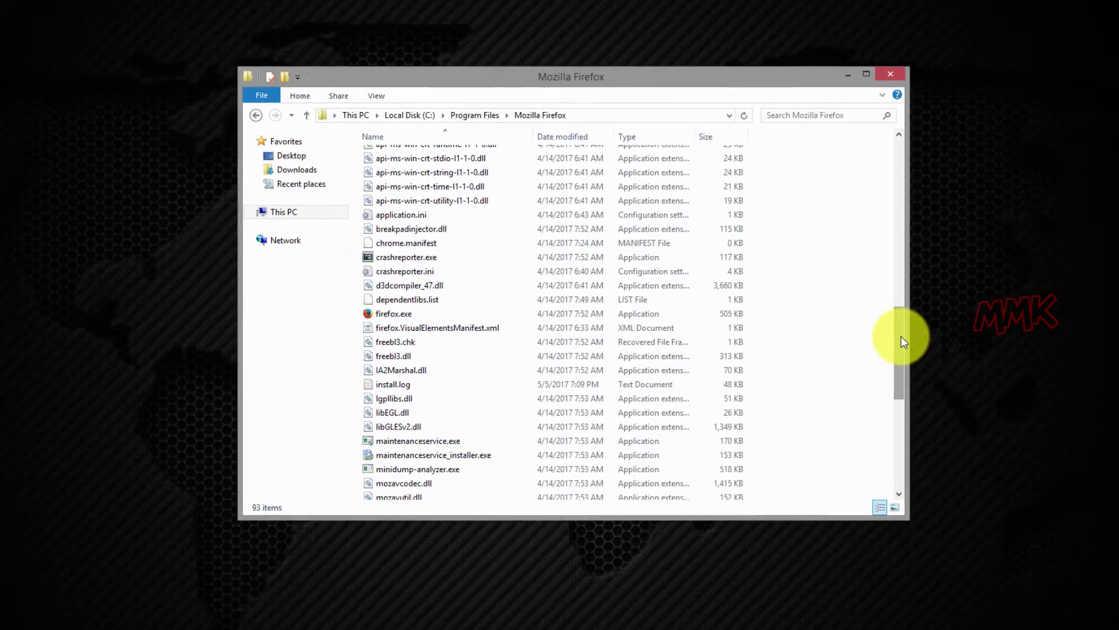
{"action": "left_click", "coordinate": [813, 94]}
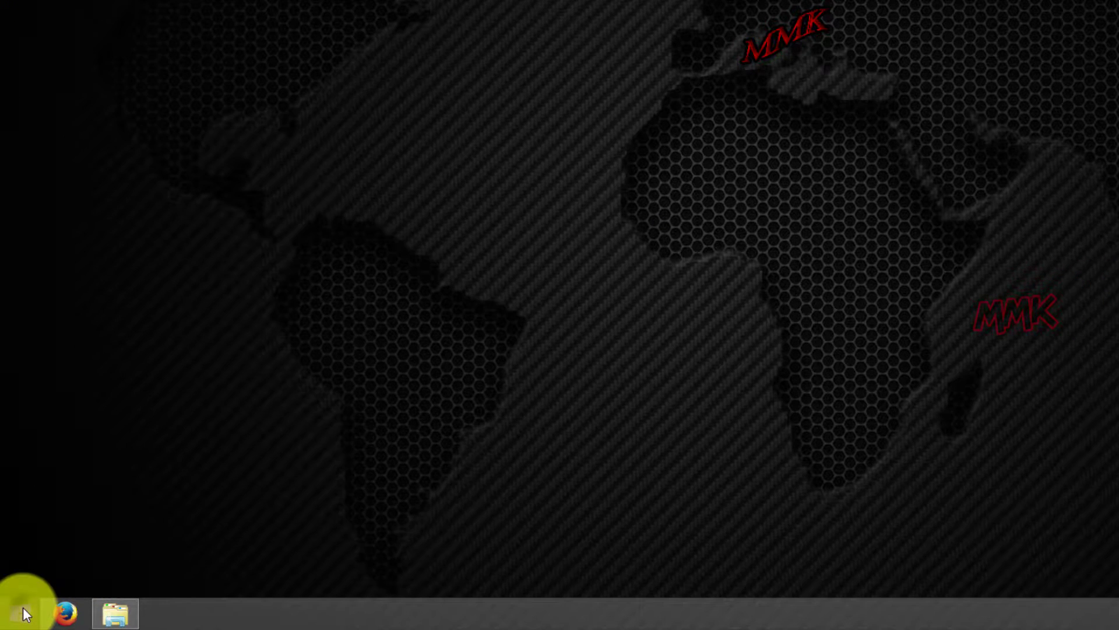
Launch Registry Editor by entering regedit in the Run dialog.
{"action": "right_click", "coordinate": [23, 607]}
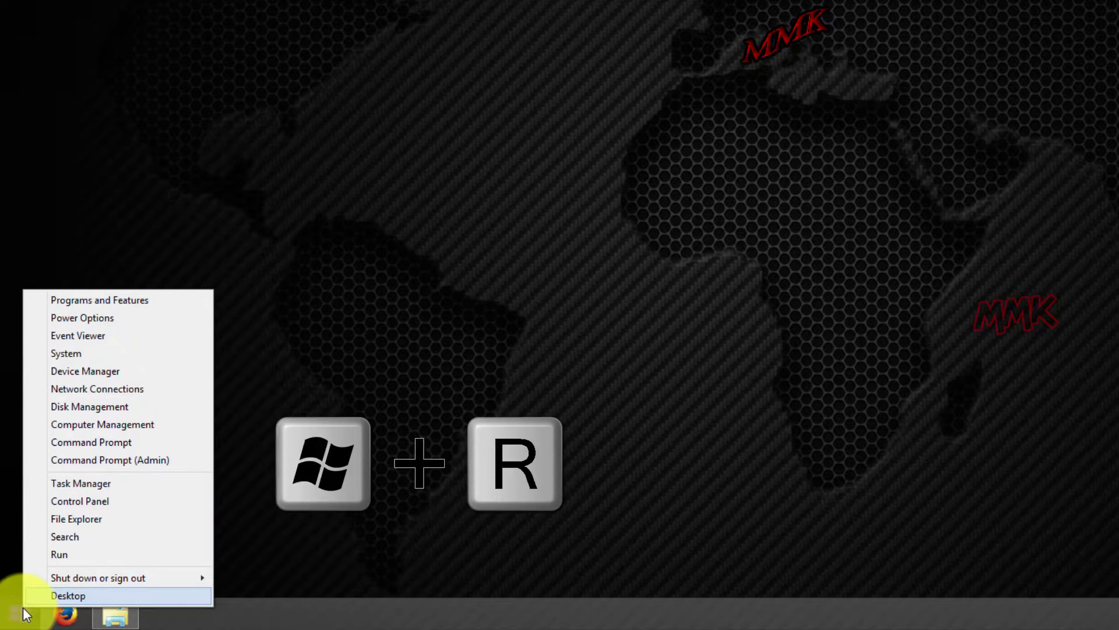
{"action": "left_click", "coordinate": [110, 557]}
{"action": "type", "text": "reg"}
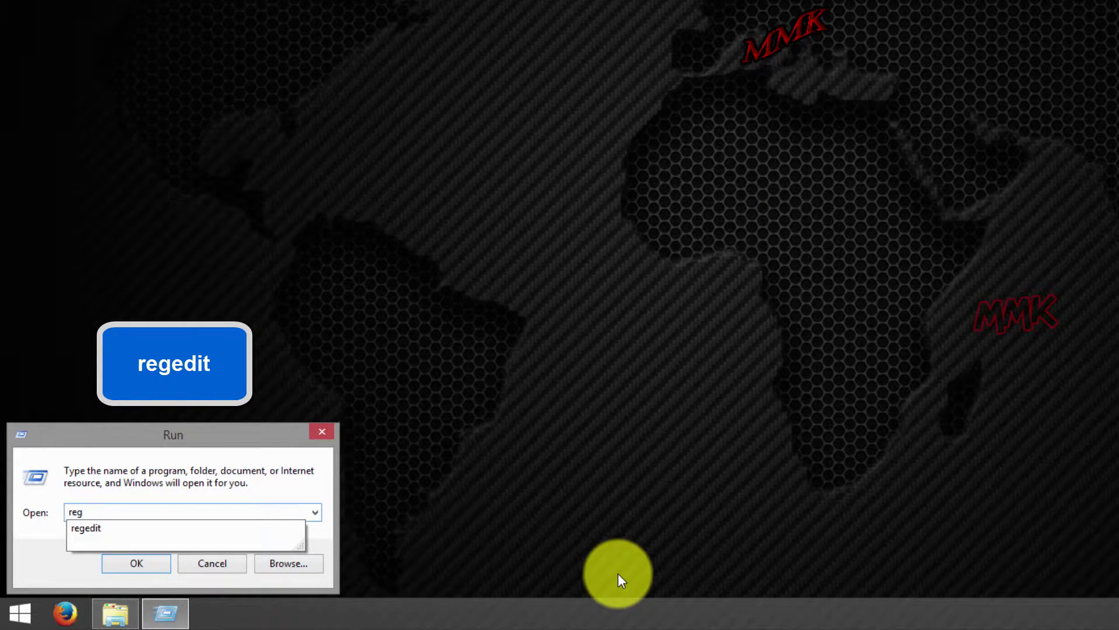
{"action": "type", "text": "edit"}
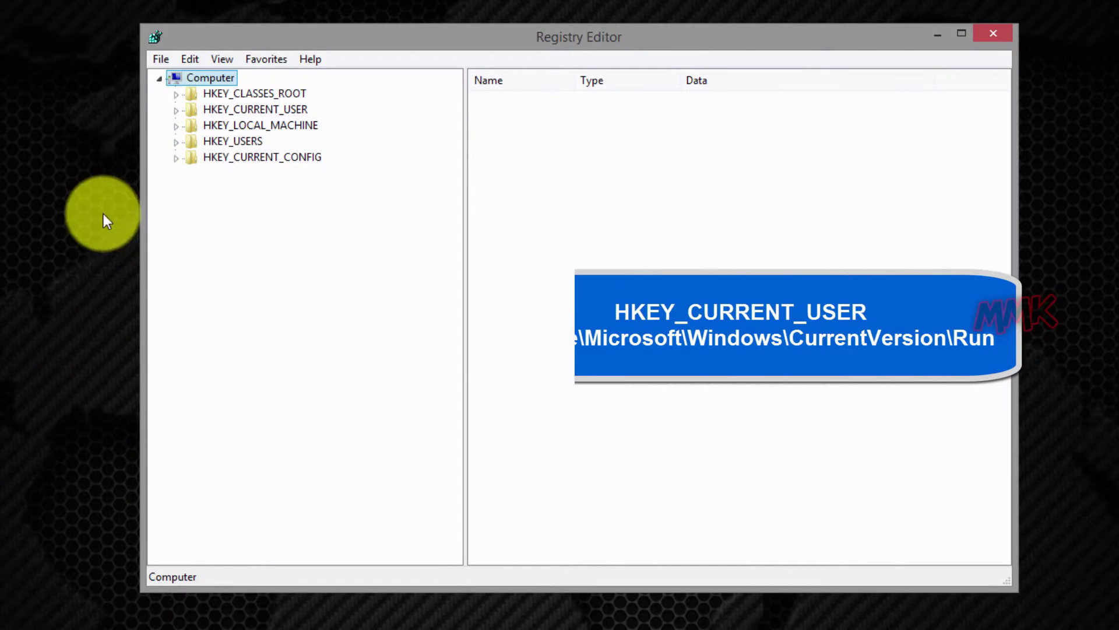
Expand the tree to HKEY_CURRENT_USER\Software\Microsoft\Windows\CurrentVersion and select the Run key.
{"action": "left_click", "coordinate": [175, 110]}
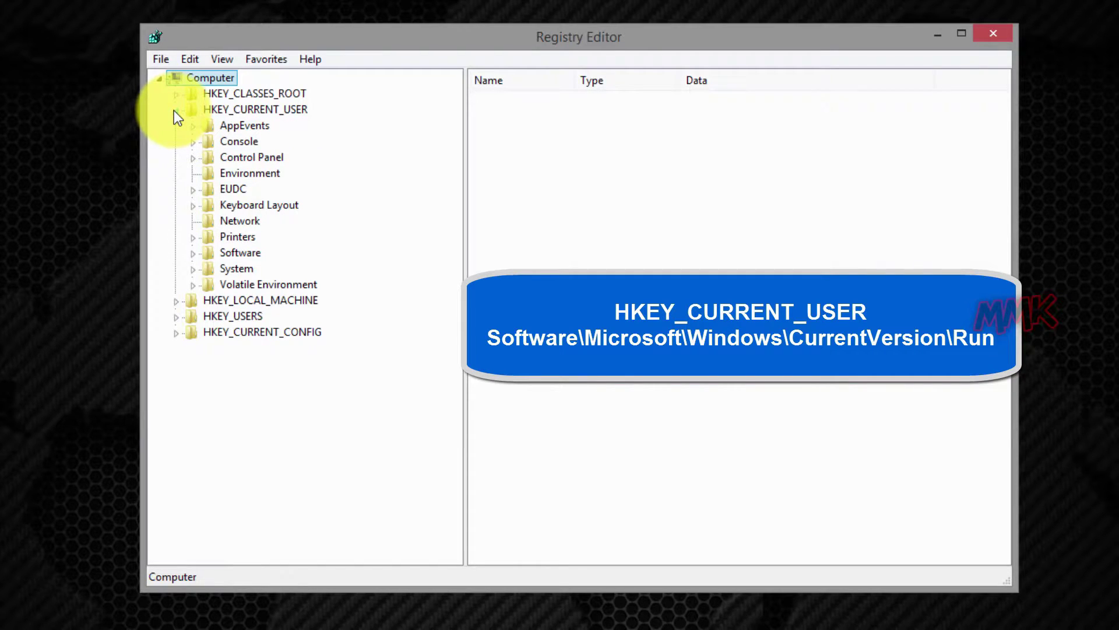
{"action": "left_click", "coordinate": [193, 253]}
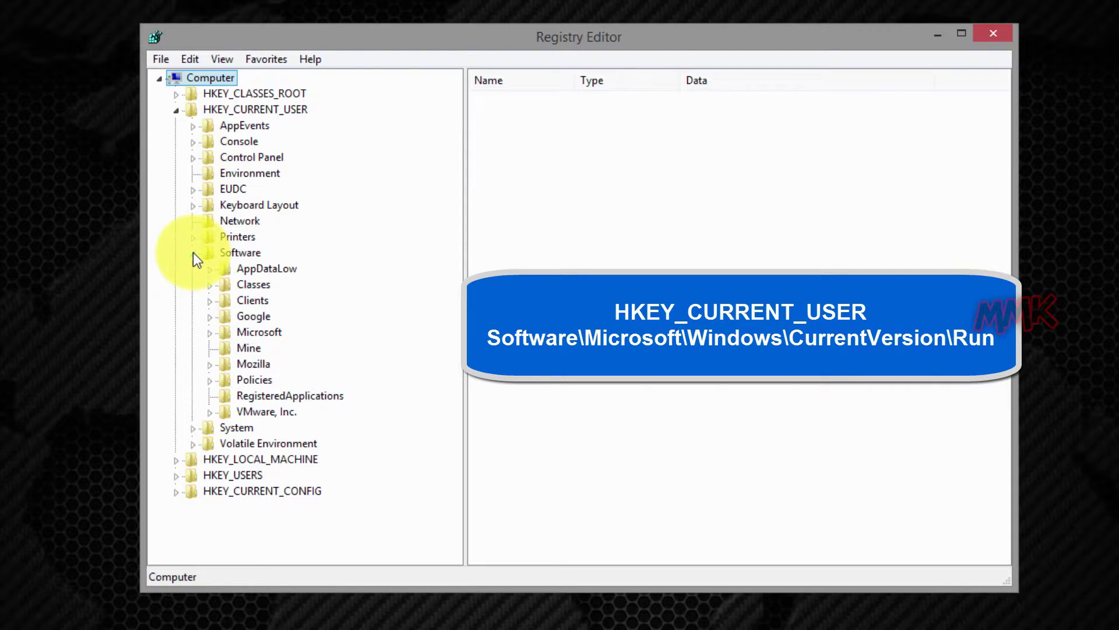
{"action": "left_click", "coordinate": [209, 333]}
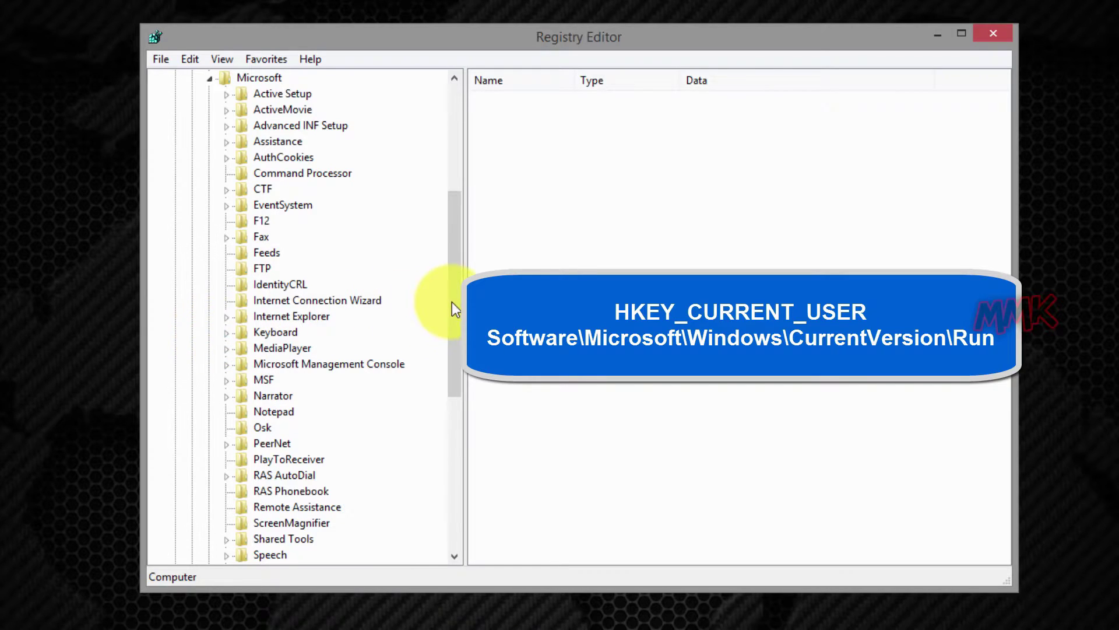
{"action": "left_click_drag", "start_coordinate": [452, 302], "coordinate": [446, 456]}
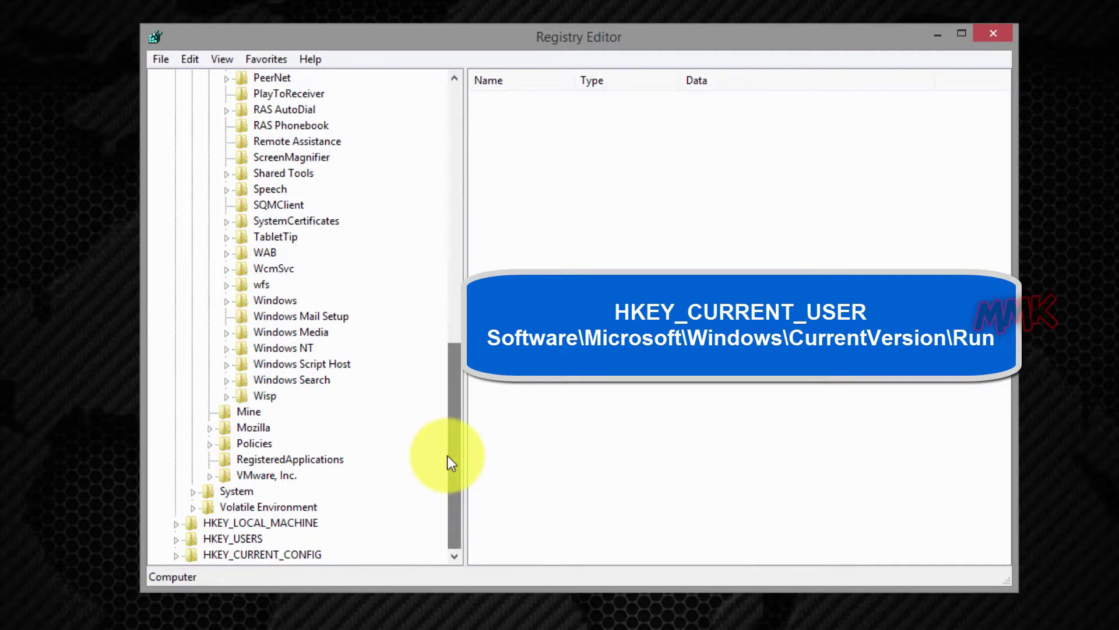
{"action": "left_click", "coordinate": [226, 301]}
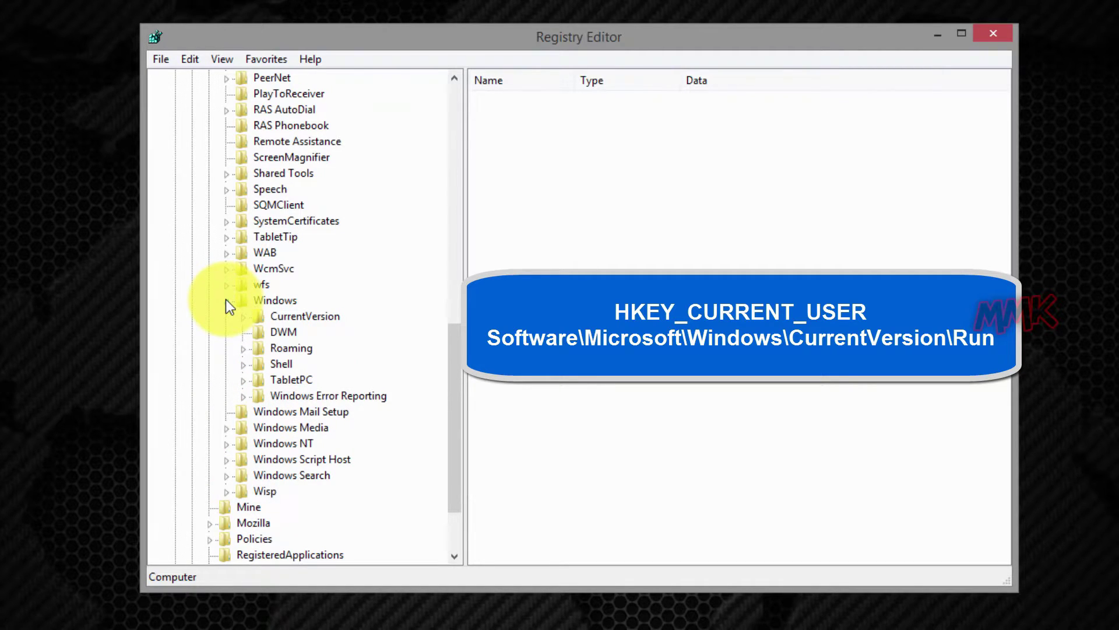
{"action": "left_click", "coordinate": [244, 317]}
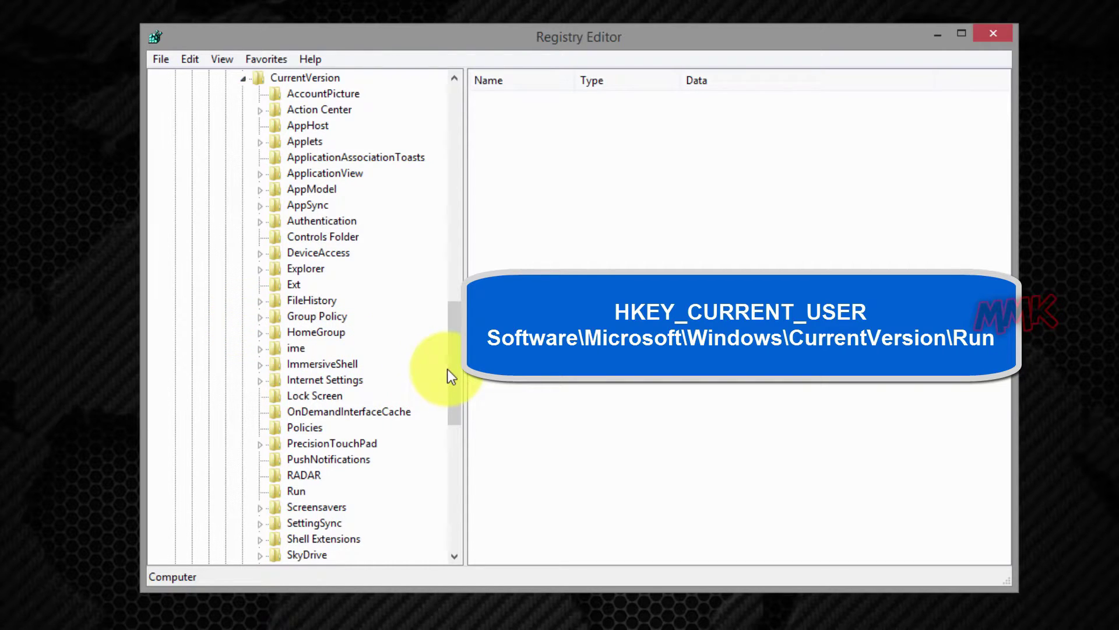
{"action": "left_click_drag", "start_coordinate": [449, 368], "coordinate": [452, 413]}
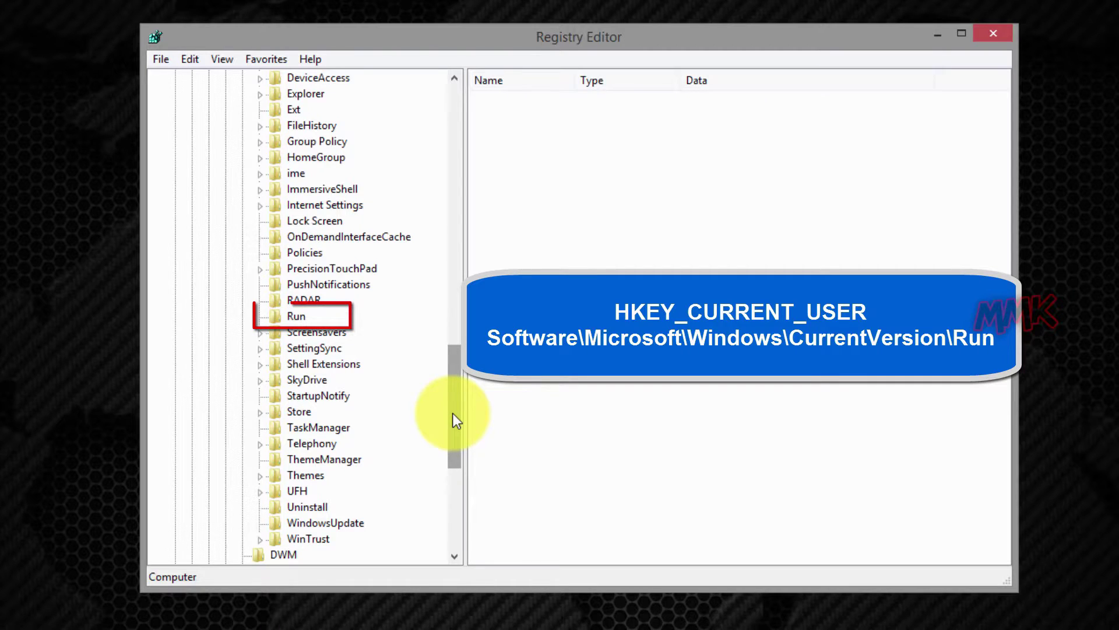
{"action": "left_click", "coordinate": [298, 316]}
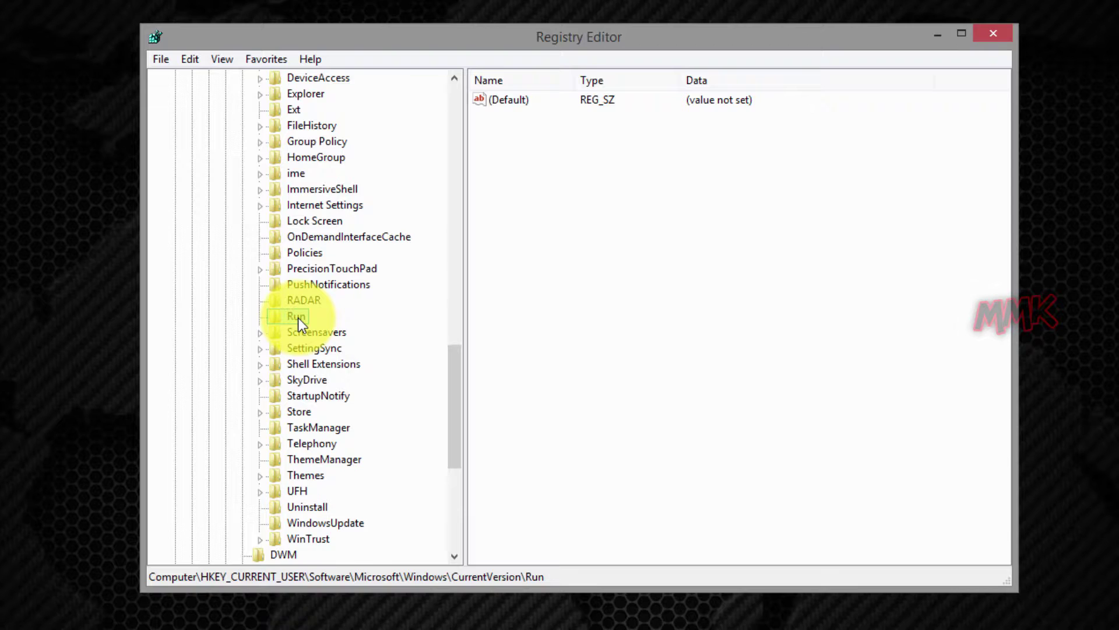
Create a new string value, New Value #1, in the Run key and return to File Explorer.
{"action": "right_click", "coordinate": [524, 174]}
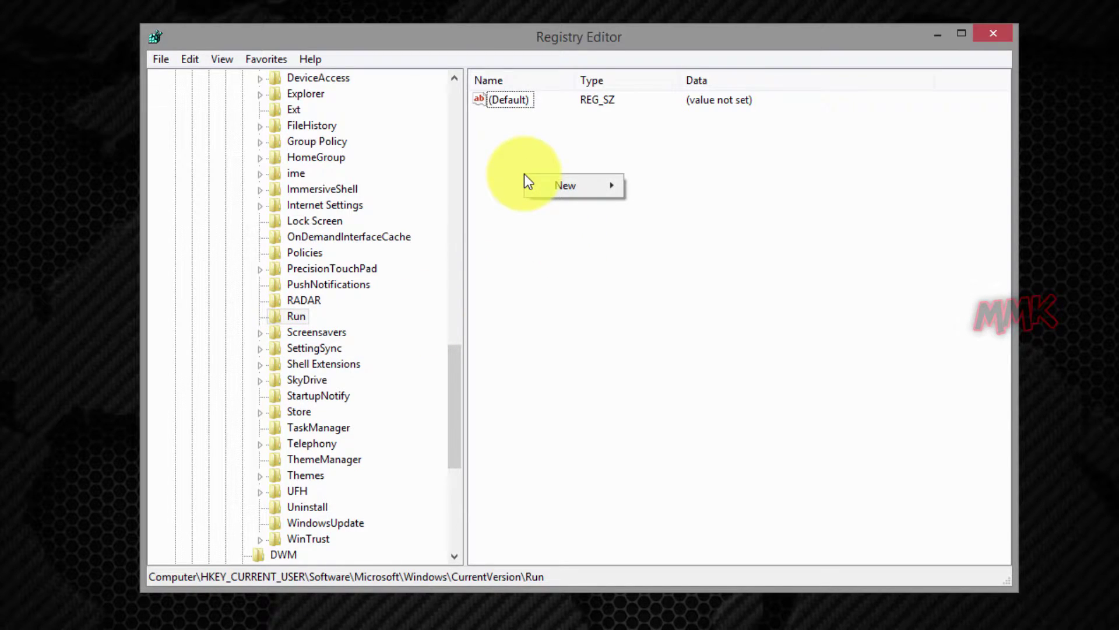
{"action": "mouse_move", "coordinate": [568, 184]}
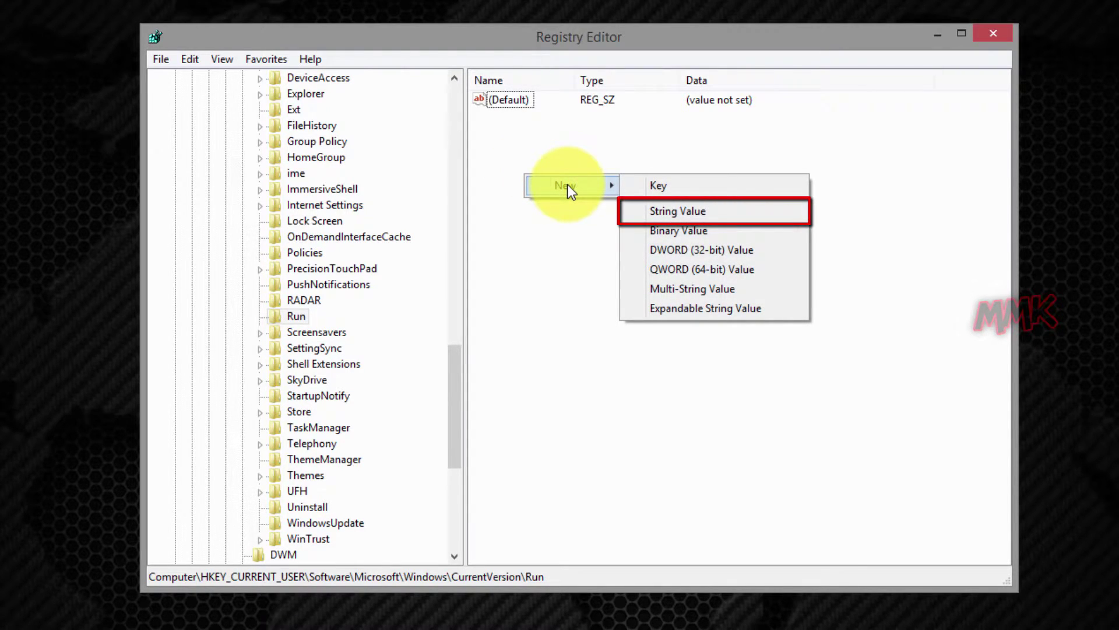
{"action": "left_click", "coordinate": [664, 211]}
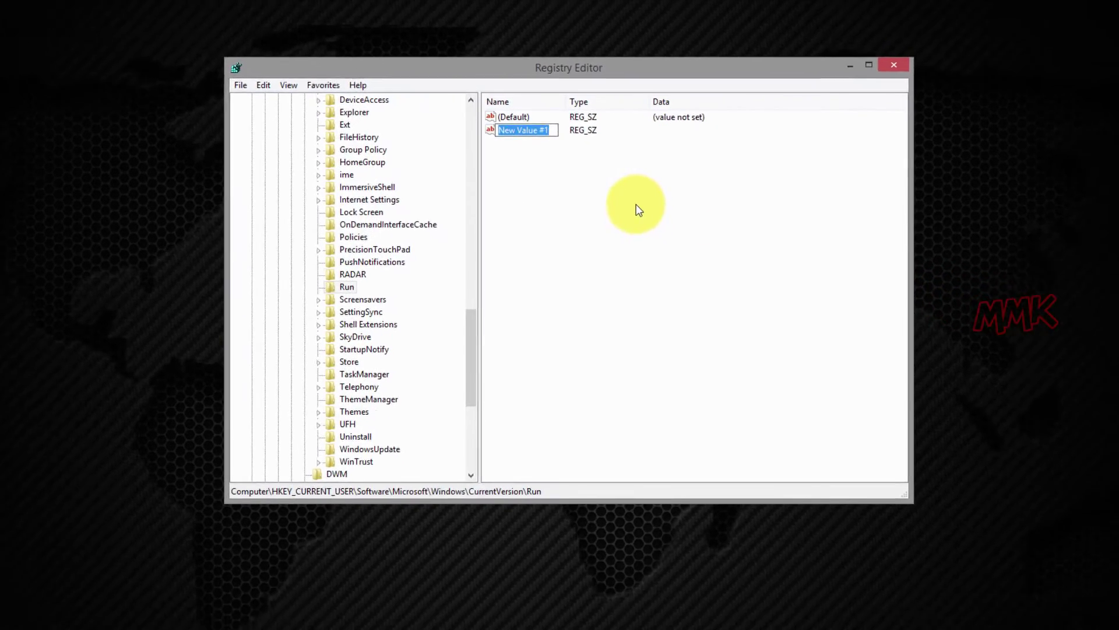
{"action": "left_click", "coordinate": [83, 619]}
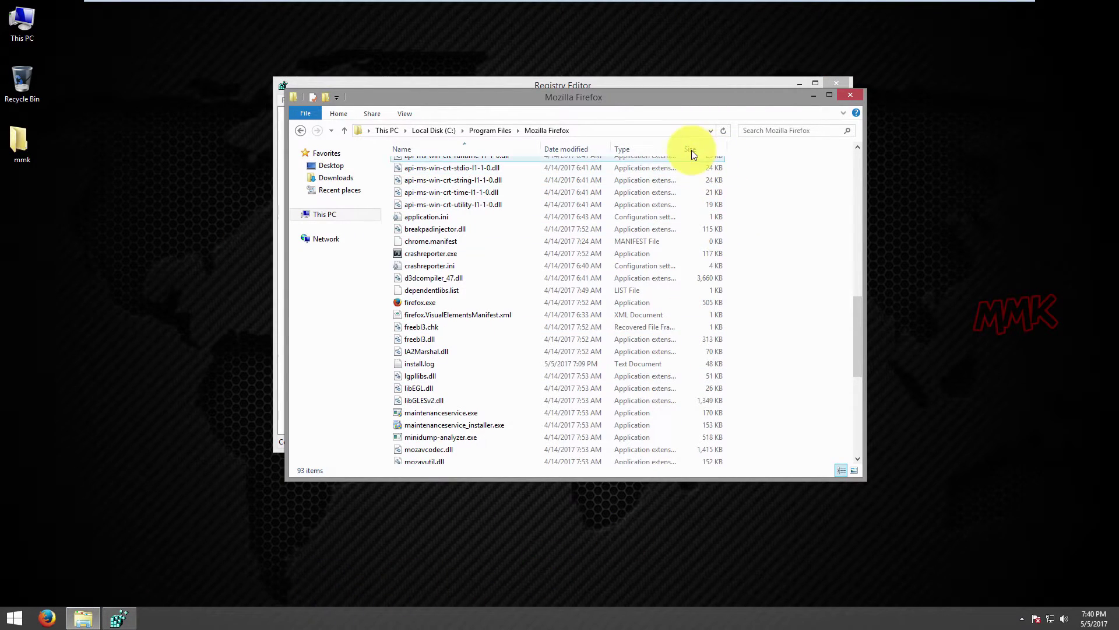
Put firefox.exe's name into rename mode to copy the text 'firefox'.
{"action": "left_click", "coordinate": [421, 302]}
{"action": "right_click", "coordinate": [422, 302]}
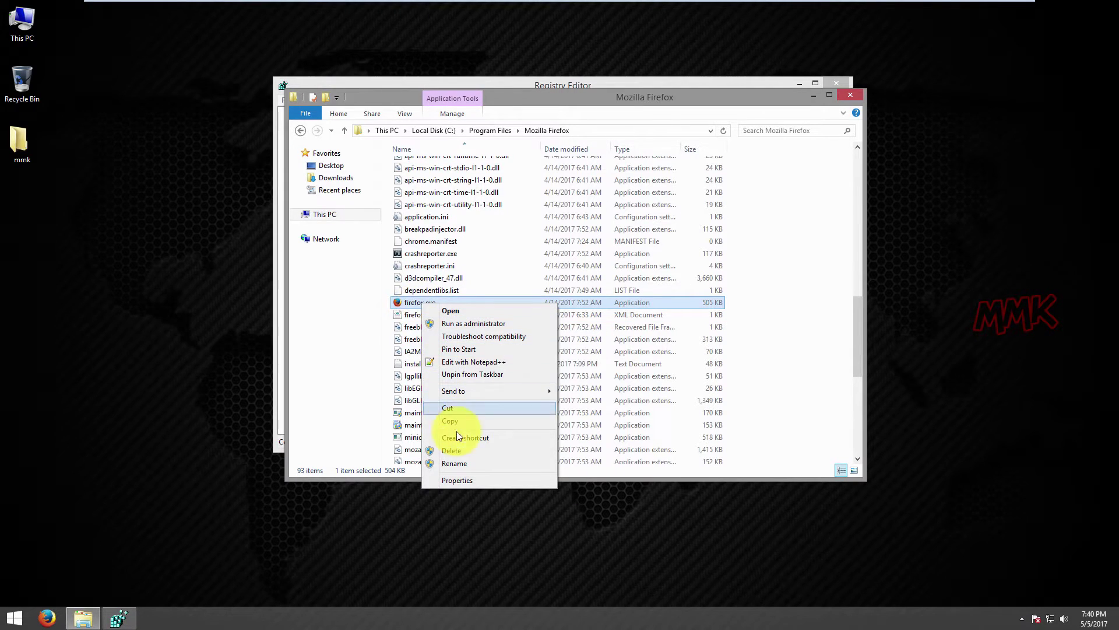
{"action": "left_click", "coordinate": [460, 463]}
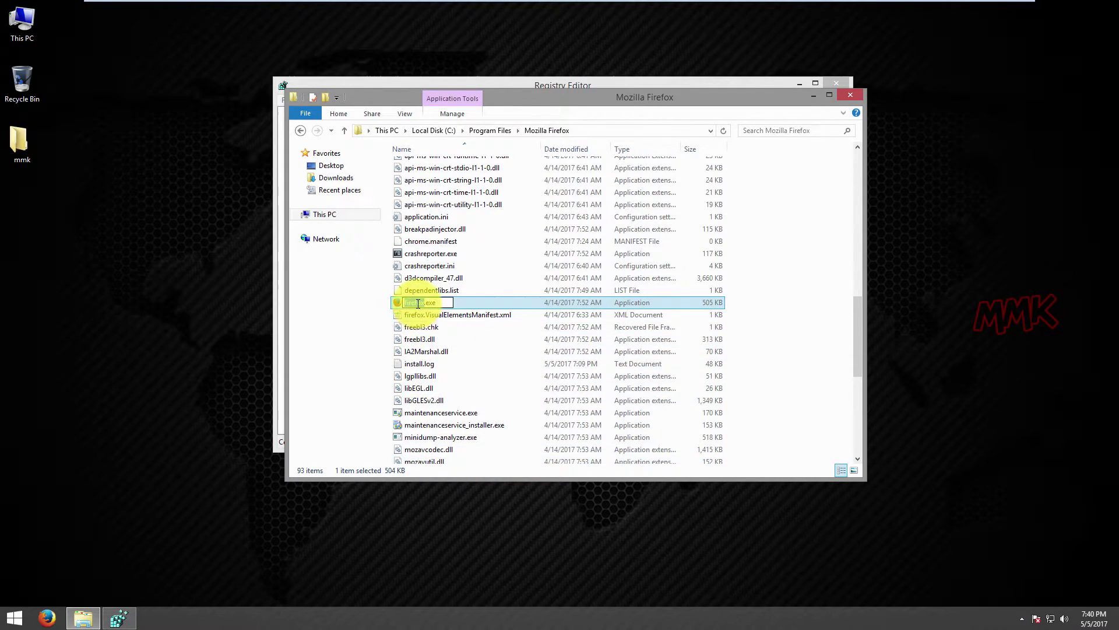
{"action": "right_click", "coordinate": [418, 303]}
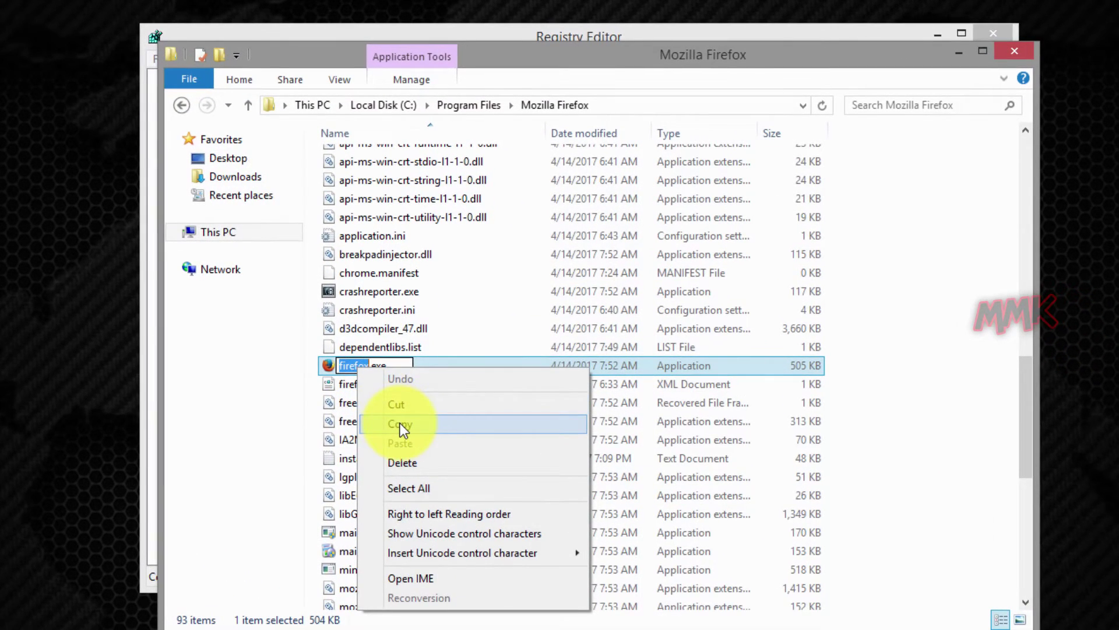
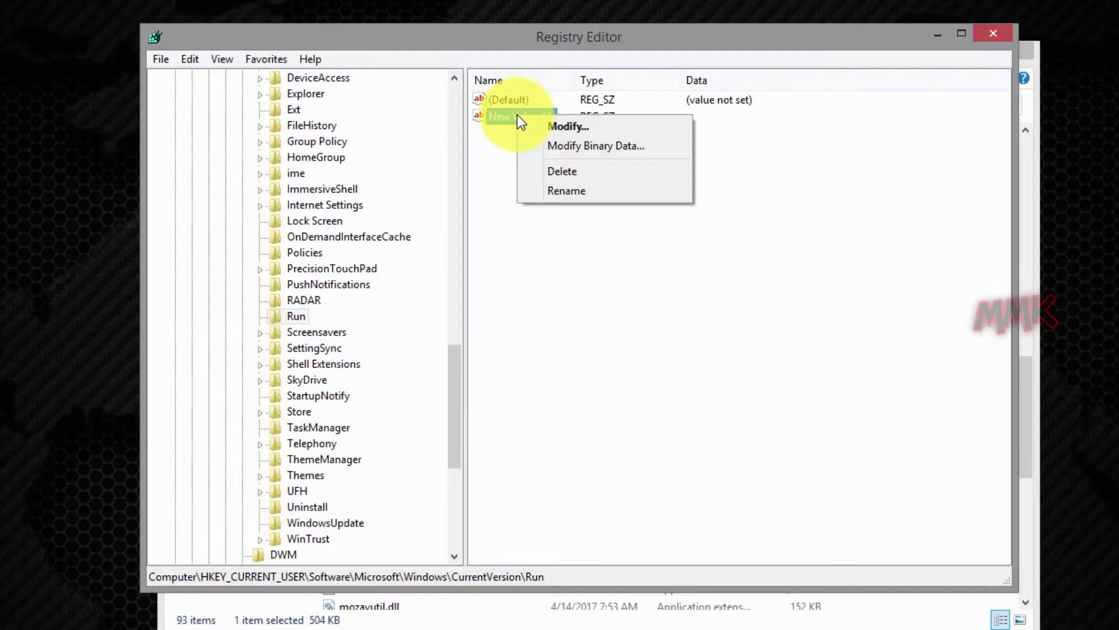
Start renaming the REG_SZ value New Value #1 under the Run key to firefox.
{"action": "left_click", "coordinate": [547, 188]}
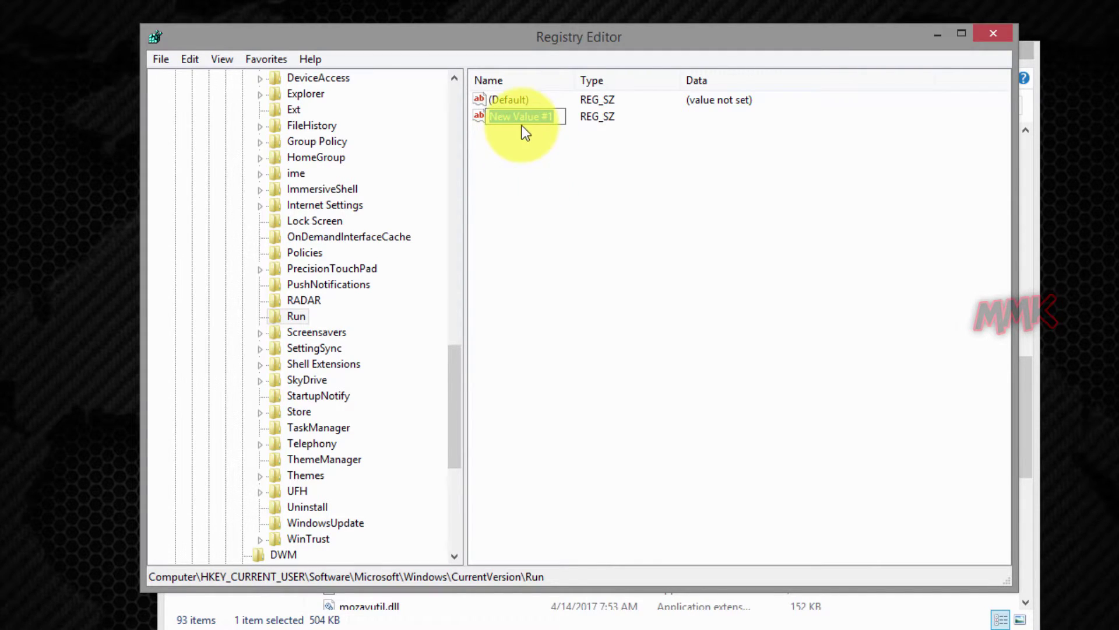
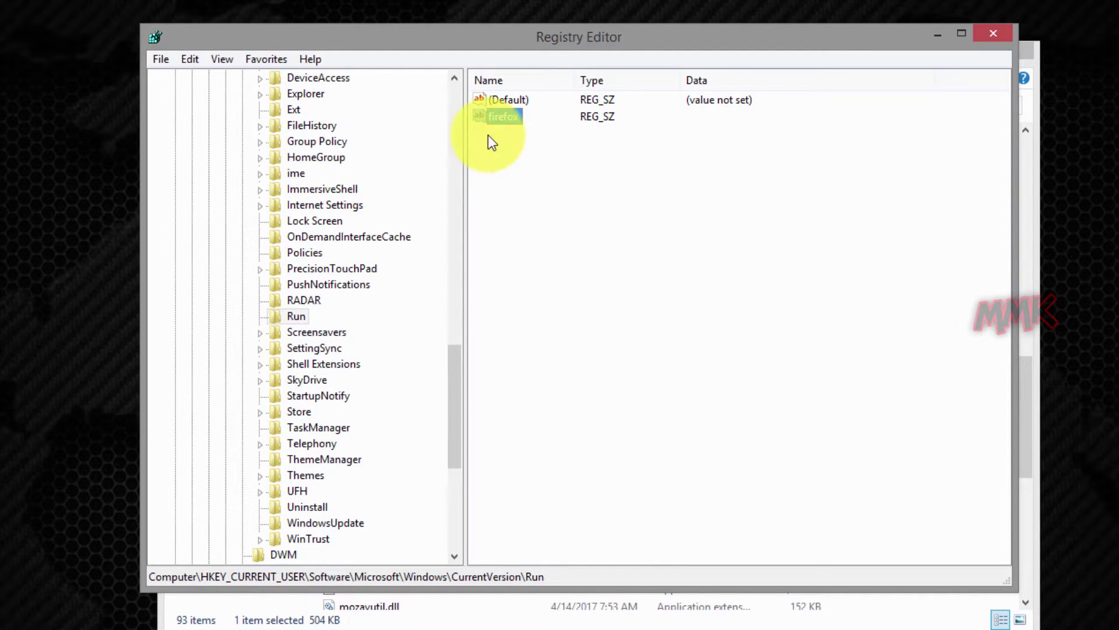
Open the empty 'firefox' string value in the Run key for editing its data.
{"action": "left_click", "coordinate": [483, 119]}
{"action": "double_click", "coordinate": [483, 119]}
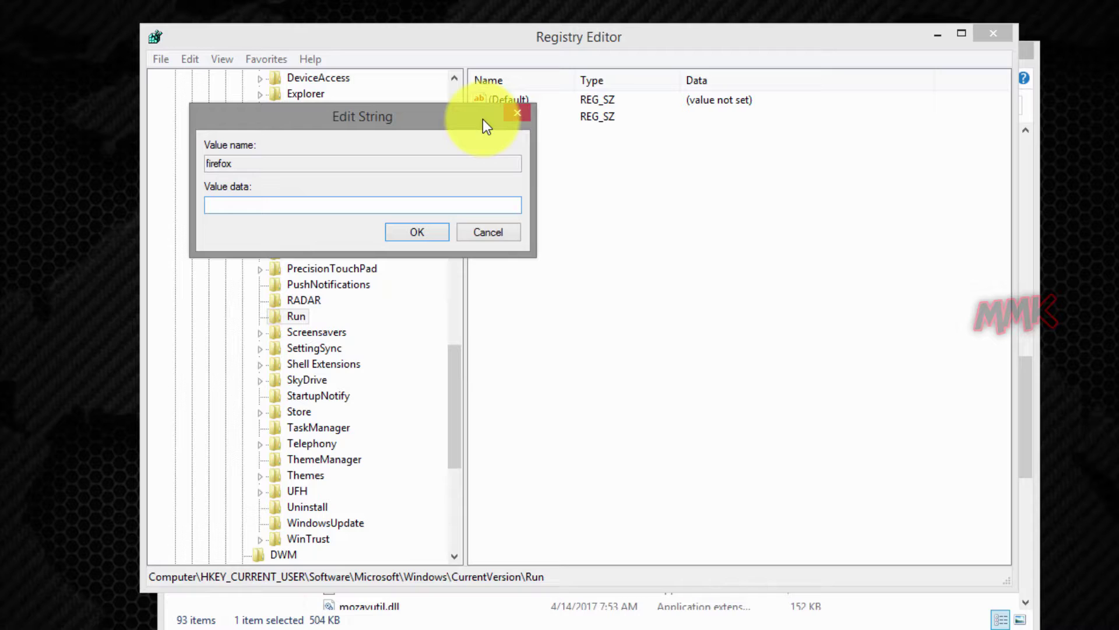
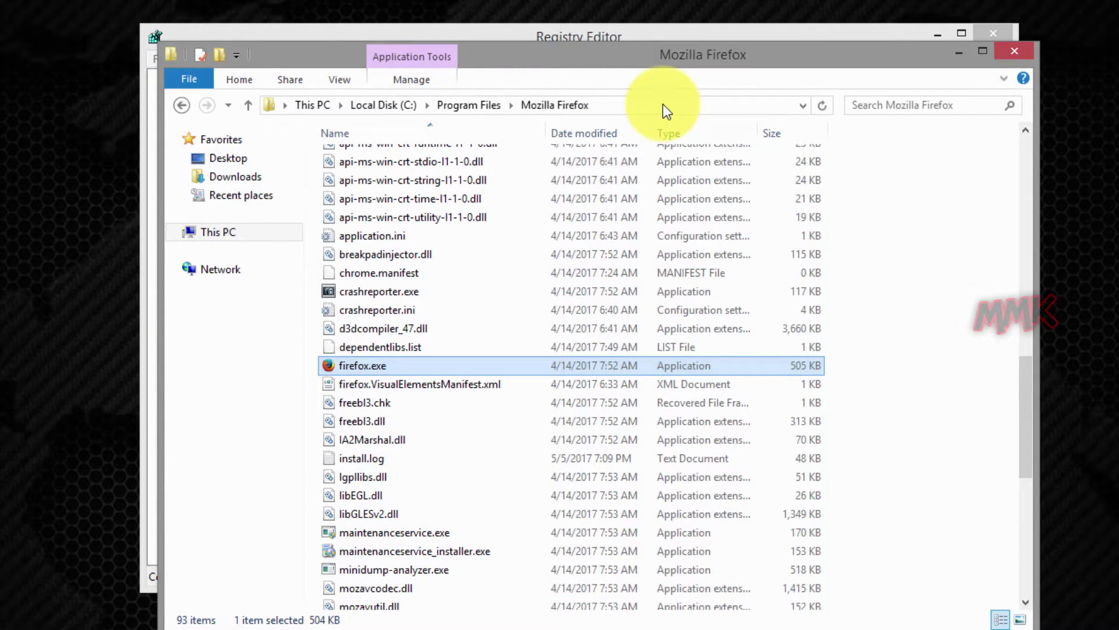
Extend the address bar path to C:\Program Files\Mozilla Firefox\firefox.exe using the autocomplete suggestions.
{"action": "left_click", "coordinate": [665, 104]}
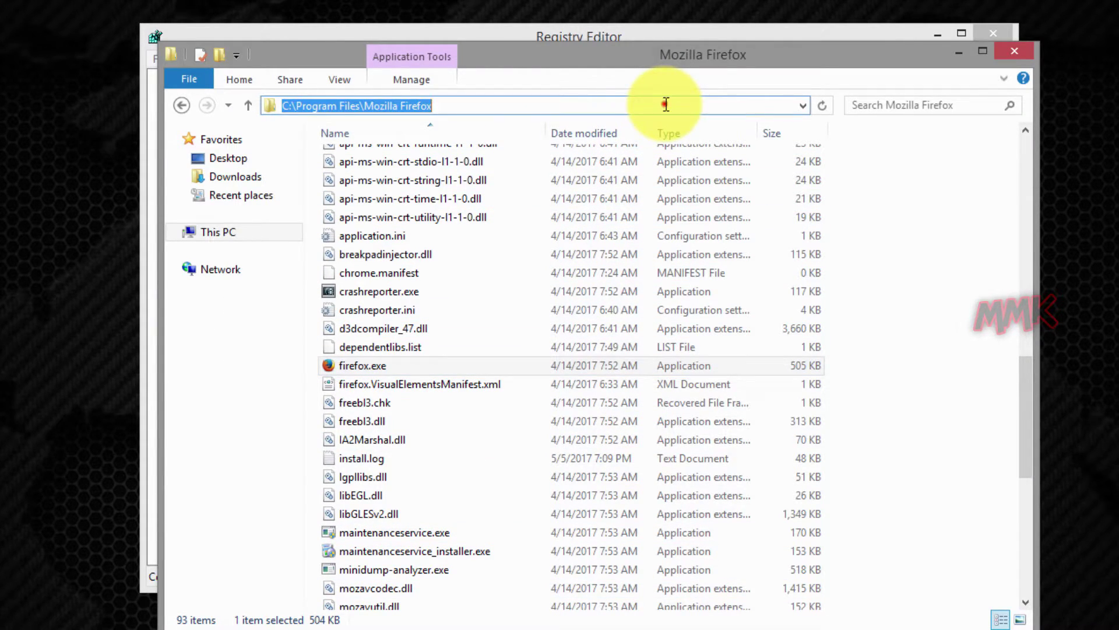
{"action": "left_click", "coordinate": [664, 104]}
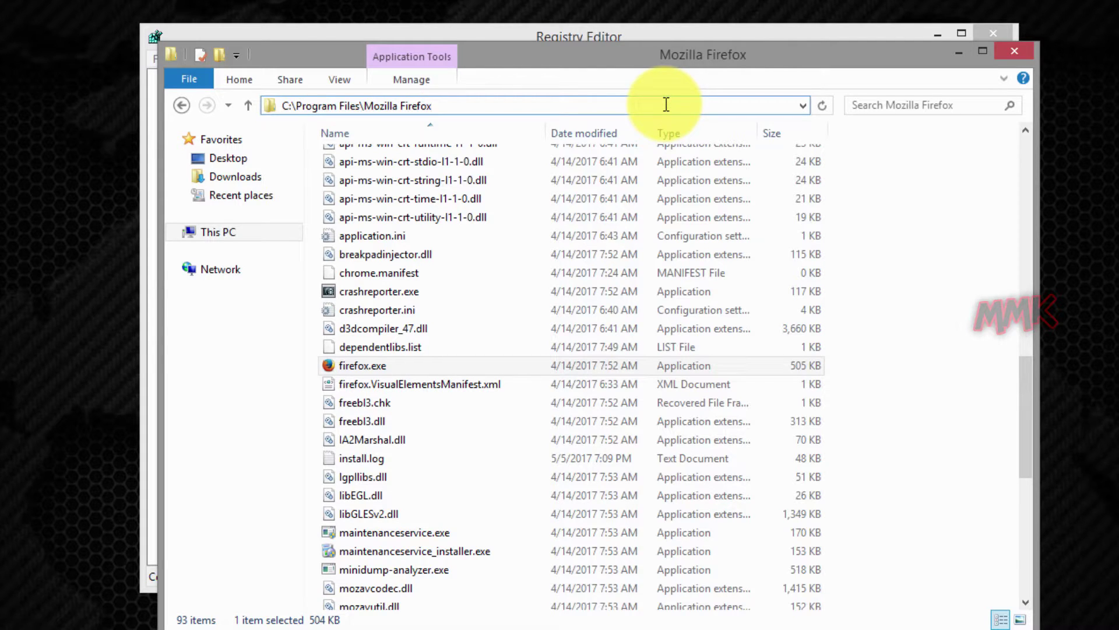
{"action": "type", "text": "\\"}
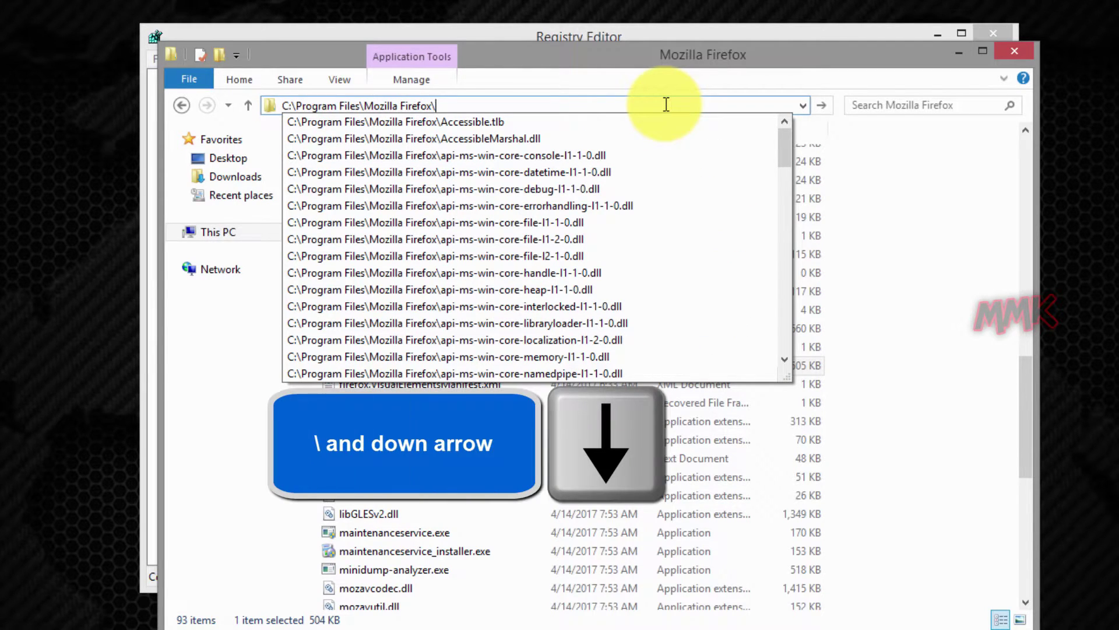
{"action": "key", "text": "Down"}
{"action": "key", "text": "Down"}
{"action": "key", "text": "Down"}
{"action": "key", "text": "Down"}
{"action": "key", "text": "Down"}
{"action": "key", "text": "Down"}
{"action": "key", "text": "Down"}
{"action": "key", "text": "Down"}
{"action": "key", "text": "Down"}
{"action": "key", "text": "Down"}
{"action": "key", "text": "Down"}
{"action": "key", "text": "Down"}
{"action": "key", "text": "Down"}
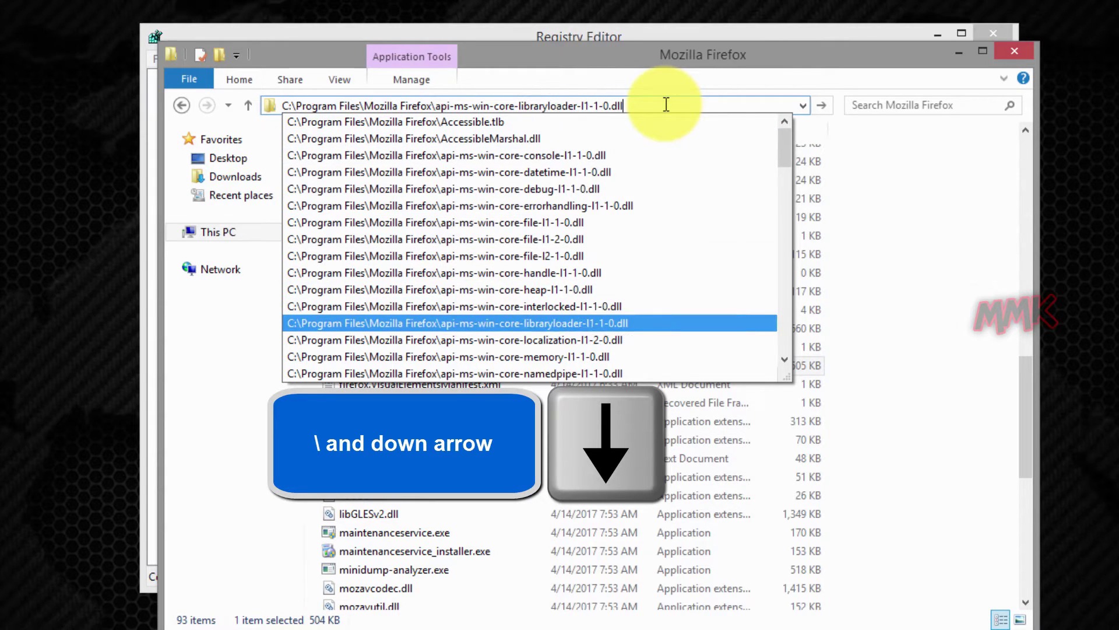
{"action": "key", "text": "Down"}
{"action": "key", "text": "Down"}
{"action": "key", "text": "Down"}
{"action": "key", "text": "Down"}
{"action": "key", "text": "Down"}
{"action": "key", "text": "Down"}
{"action": "key", "text": "Down"}
{"action": "key", "text": "Down"}
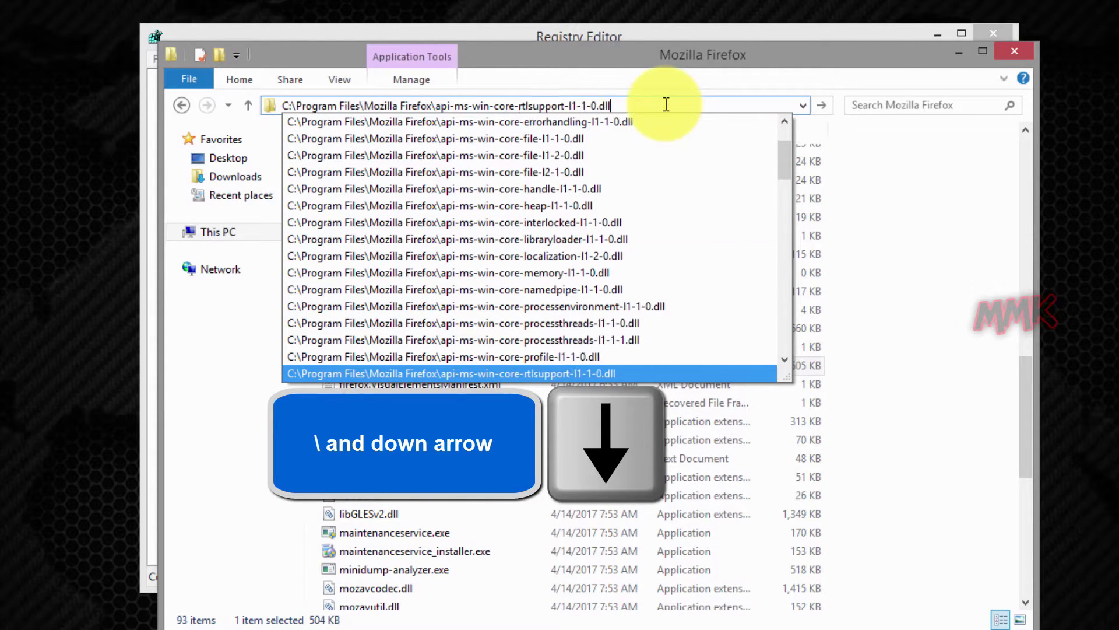
{"action": "key", "text": "Down"}
{"action": "key", "text": "Down"}
{"action": "key", "text": "Down"}
{"action": "key", "text": "Down"}
{"action": "key", "text": "Down"}
{"action": "key", "text": "Down"}
{"action": "key", "text": "Down"}
{"action": "key", "text": "Down"}
{"action": "key", "text": "Down"}
{"action": "key", "text": "Down"}
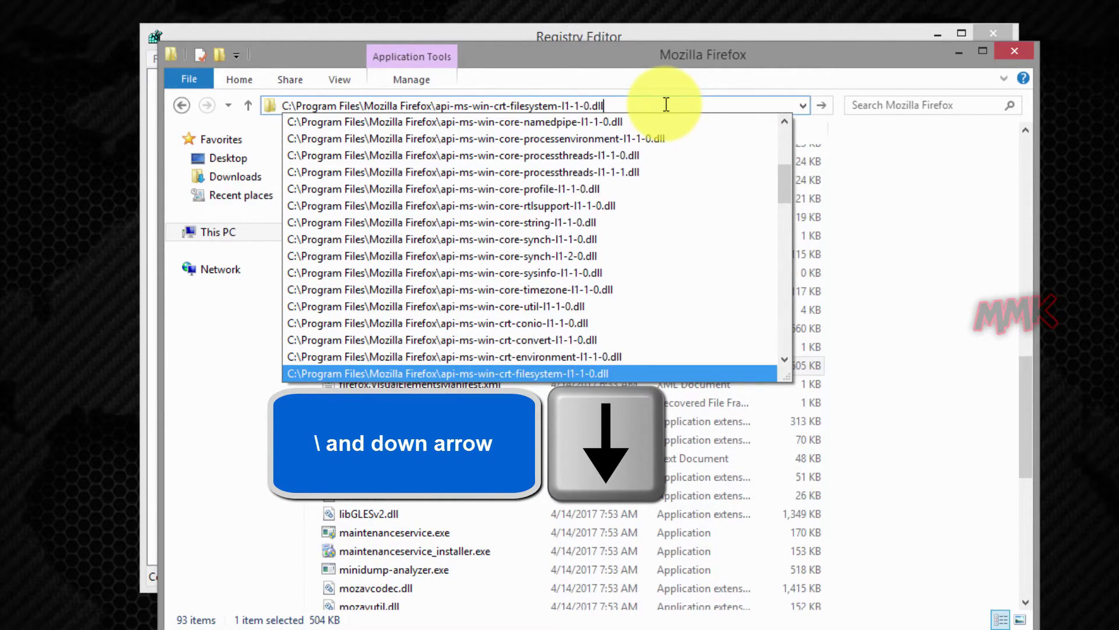
{"action": "key", "text": "Down"}
{"action": "key", "text": "Down"}
{"action": "key", "text": "Down"}
{"action": "key", "text": "Down"}
{"action": "key", "text": "Down"}
{"action": "key", "text": "Down"}
{"action": "key", "text": "Down"}
{"action": "key", "text": "Down"}
{"action": "key", "text": "Down"}
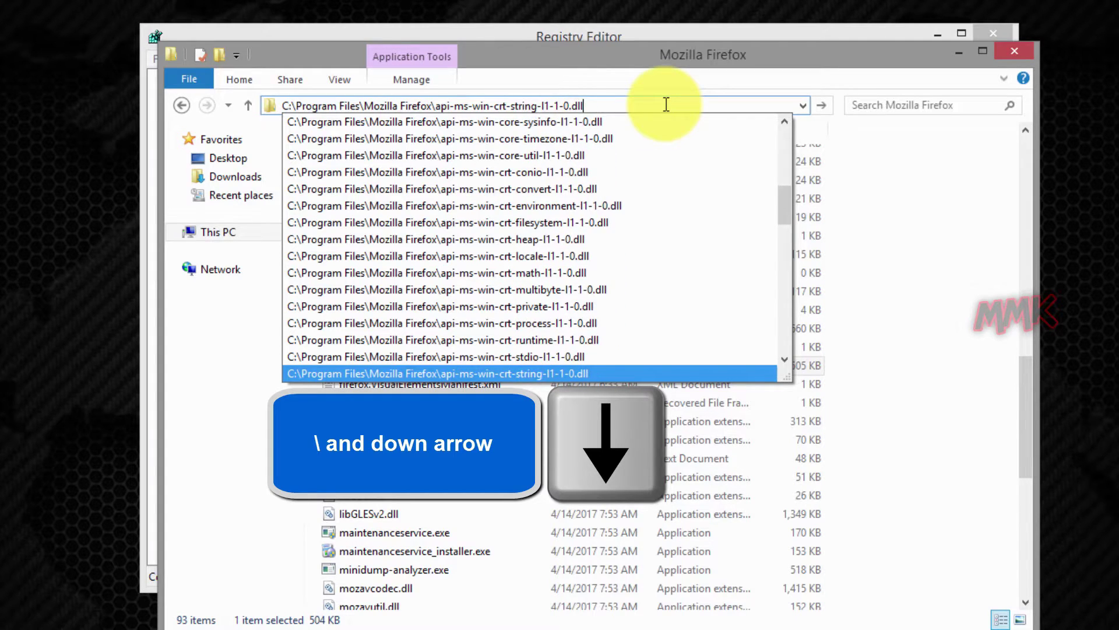
{"action": "key", "text": "Down"}
{"action": "key", "text": "Down"}
{"action": "key", "text": "Down"}
{"action": "key", "text": "Down"}
{"action": "key", "text": "Down"}
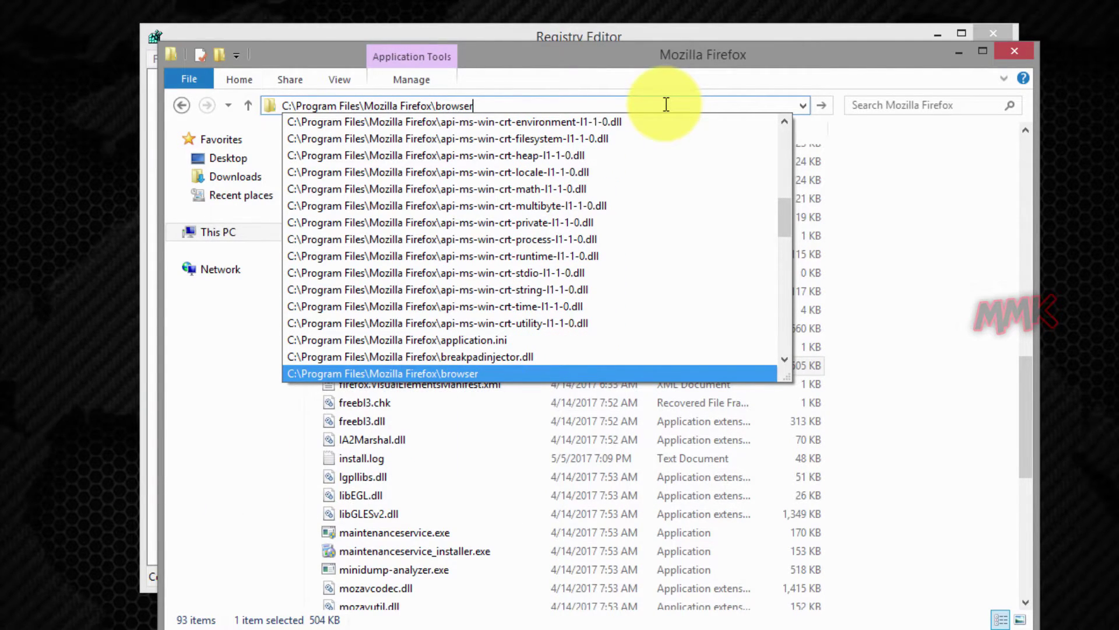
{"action": "key", "text": "Down"}
{"action": "key", "text": "Down"}
{"action": "key", "text": "Down"}
{"action": "key", "text": "Down"}
{"action": "key", "text": "Down"}
{"action": "key", "text": "Down"}
{"action": "key", "text": "Down"}
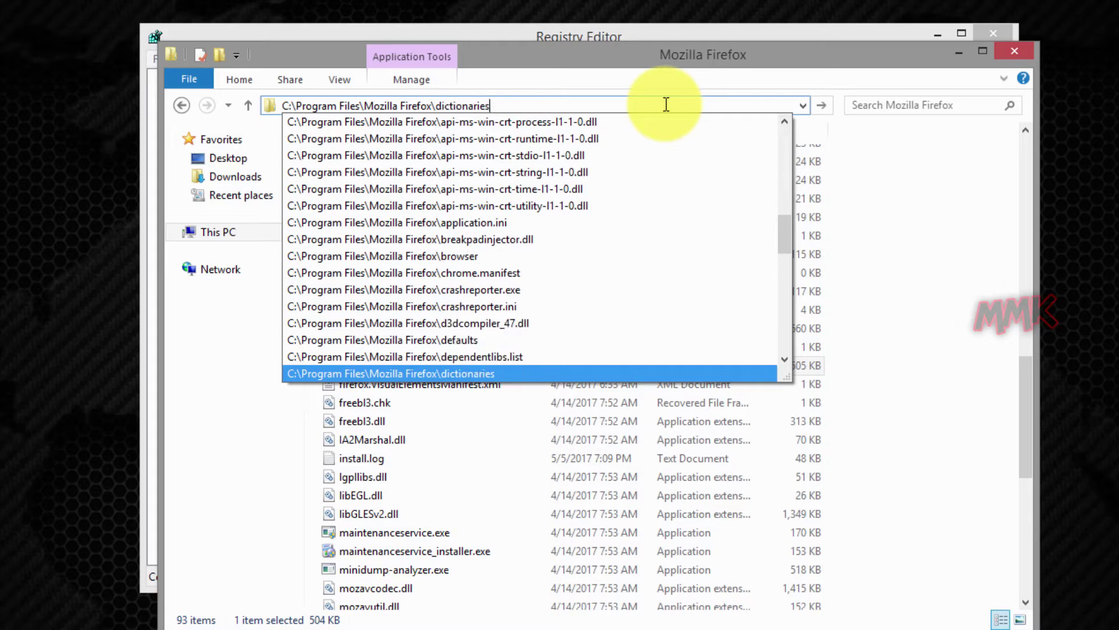
{"action": "key", "text": "Down"}
{"action": "key", "text": "Down"}
{"action": "key", "text": "Down"}
{"action": "key", "text": "Down"}
{"action": "key", "text": "Up"}
{"action": "key", "text": "Up"}
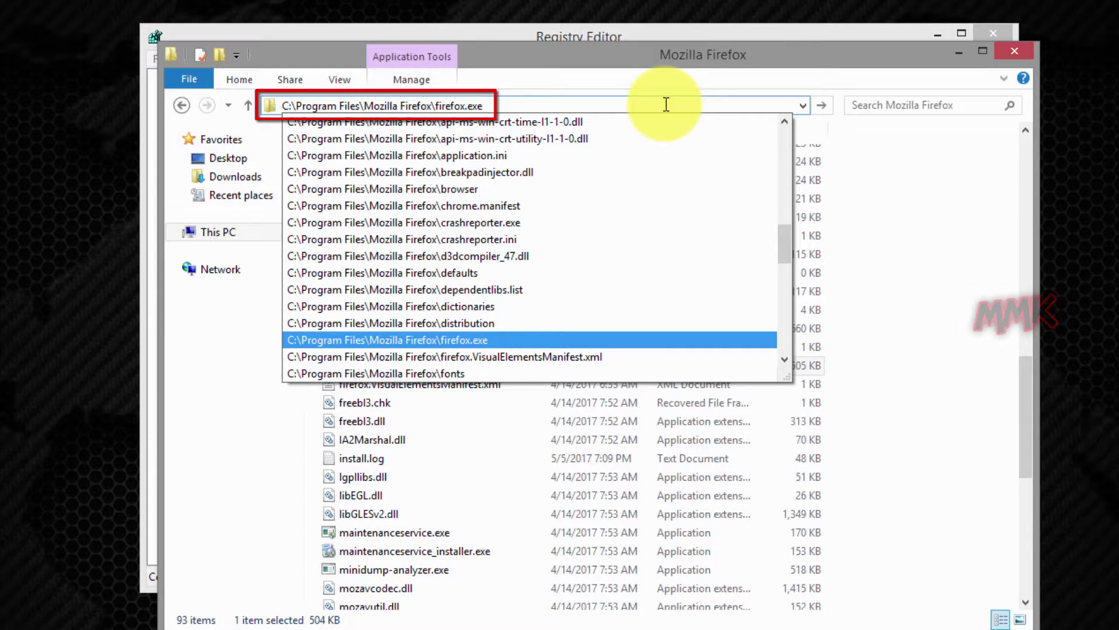
Select the full firefox.exe path in the address bar and copy it.
{"action": "left_click_drag", "start_coordinate": [584, 107], "coordinate": [277, 110]}
{"action": "right_click", "coordinate": [320, 105]}
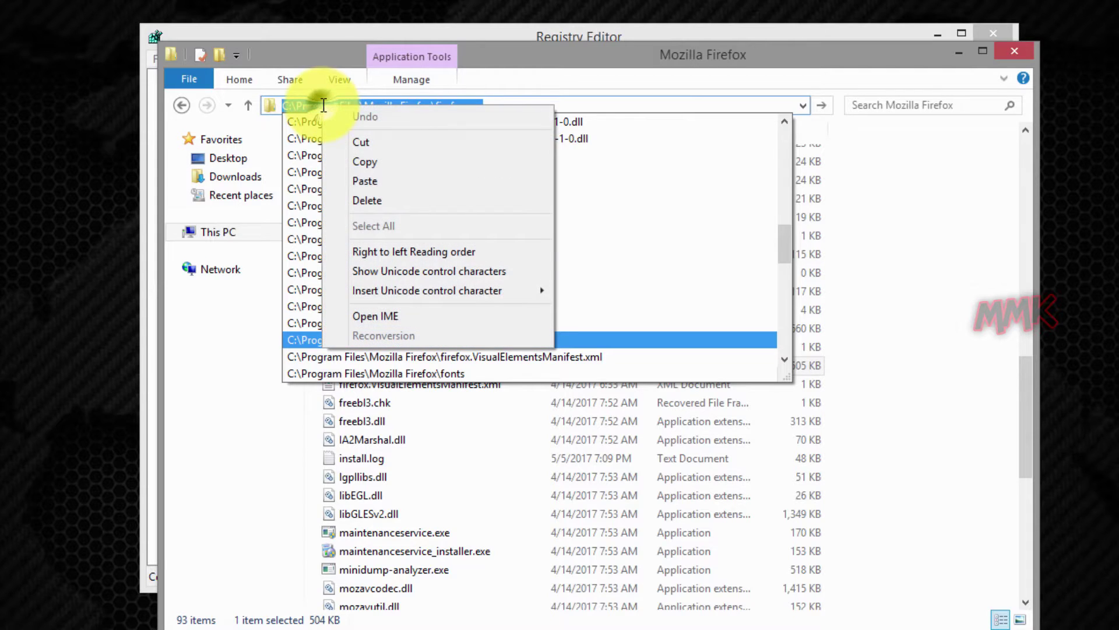
{"action": "left_click", "coordinate": [376, 161]}
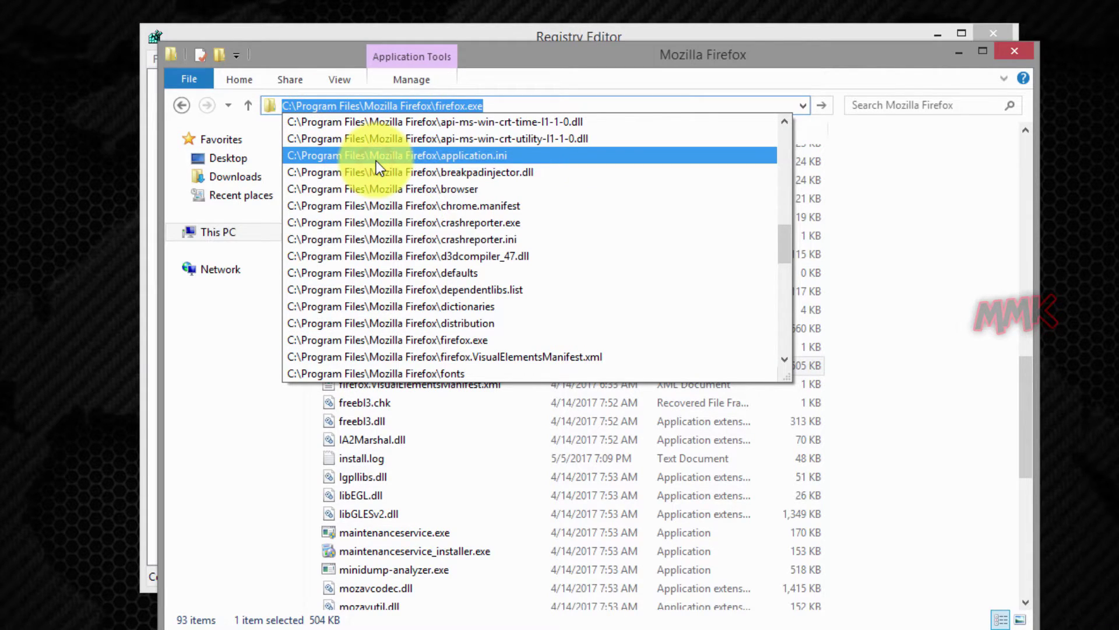
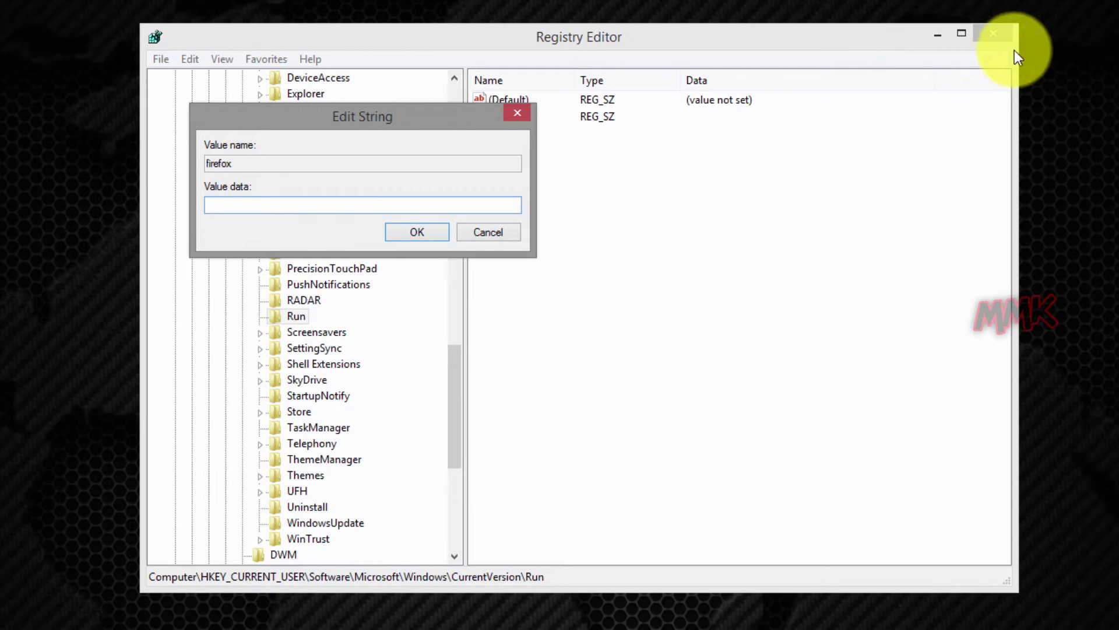
Paste the path into the firefox value data as "C:\Program Files\Mozilla Firefox\firefox.exe" -autorun.
{"action": "right_click", "coordinate": [377, 205]}
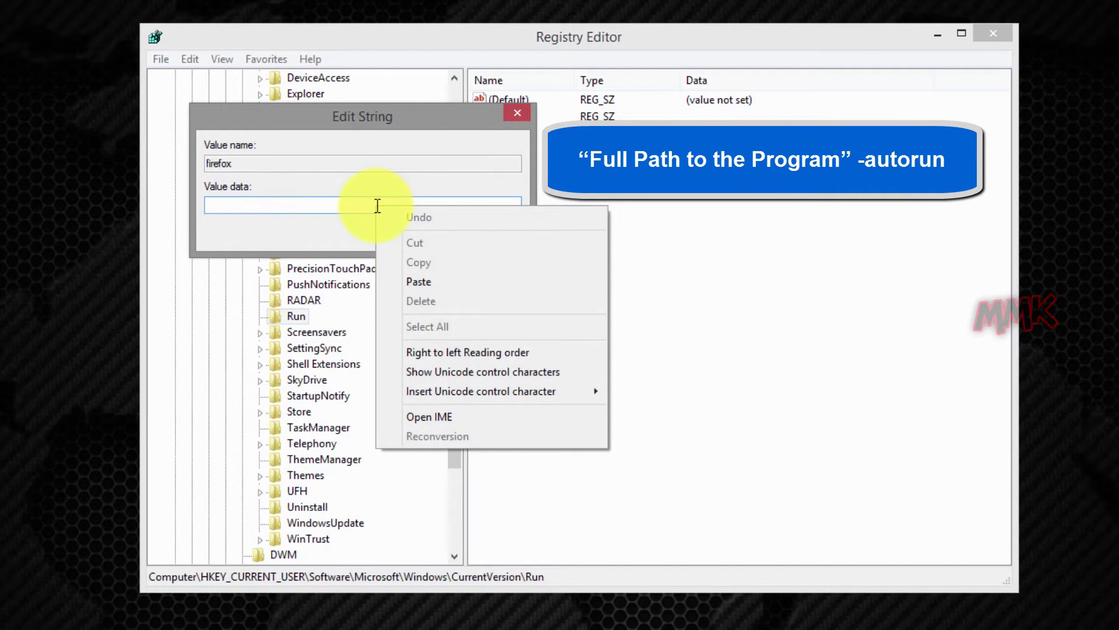
{"action": "left_click", "coordinate": [403, 281]}
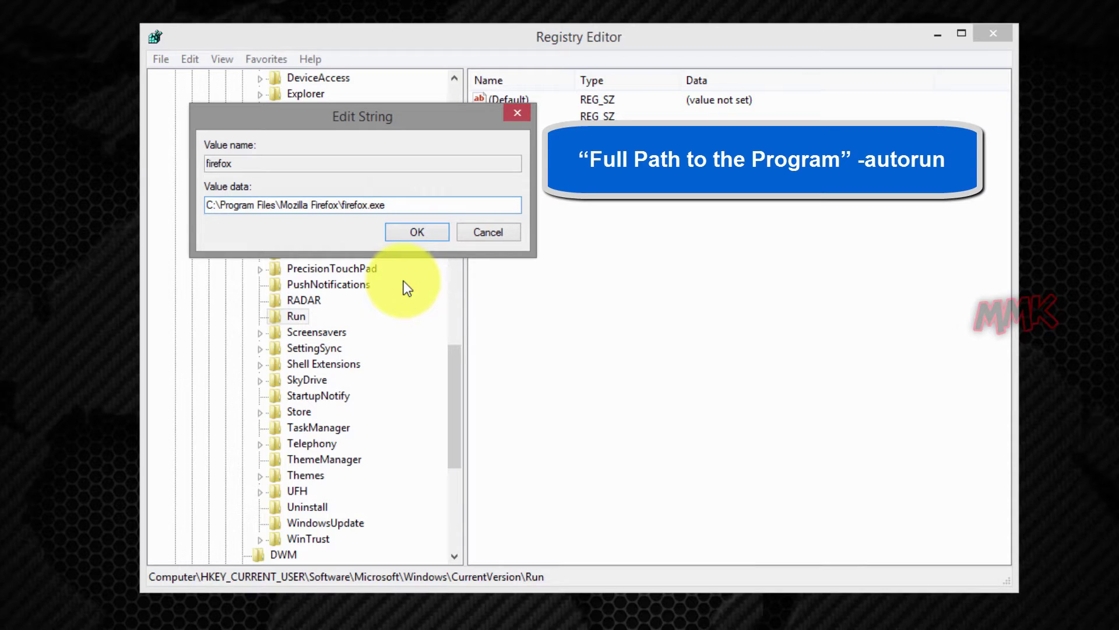
{"action": "left_click", "coordinate": [201, 206]}
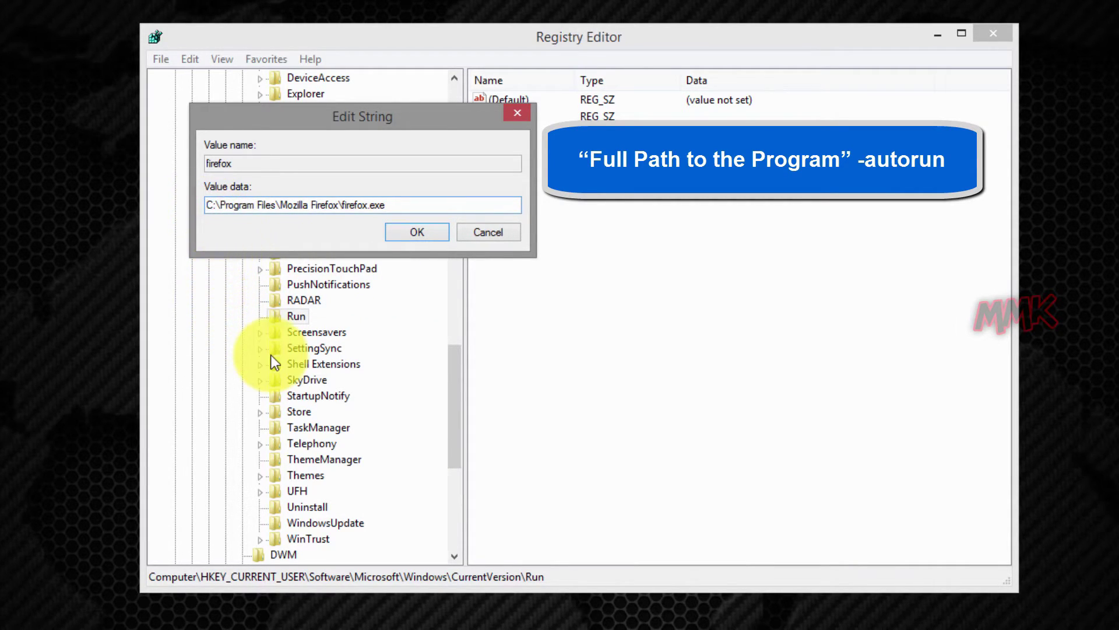
{"action": "type", "text": "\""}
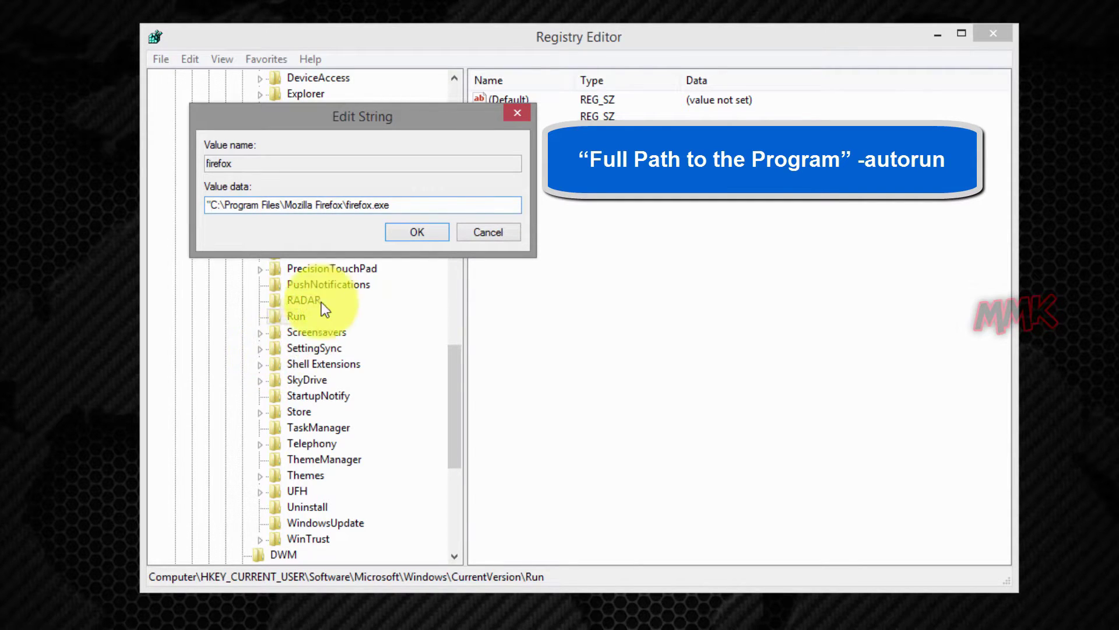
{"action": "left_click", "coordinate": [396, 204]}
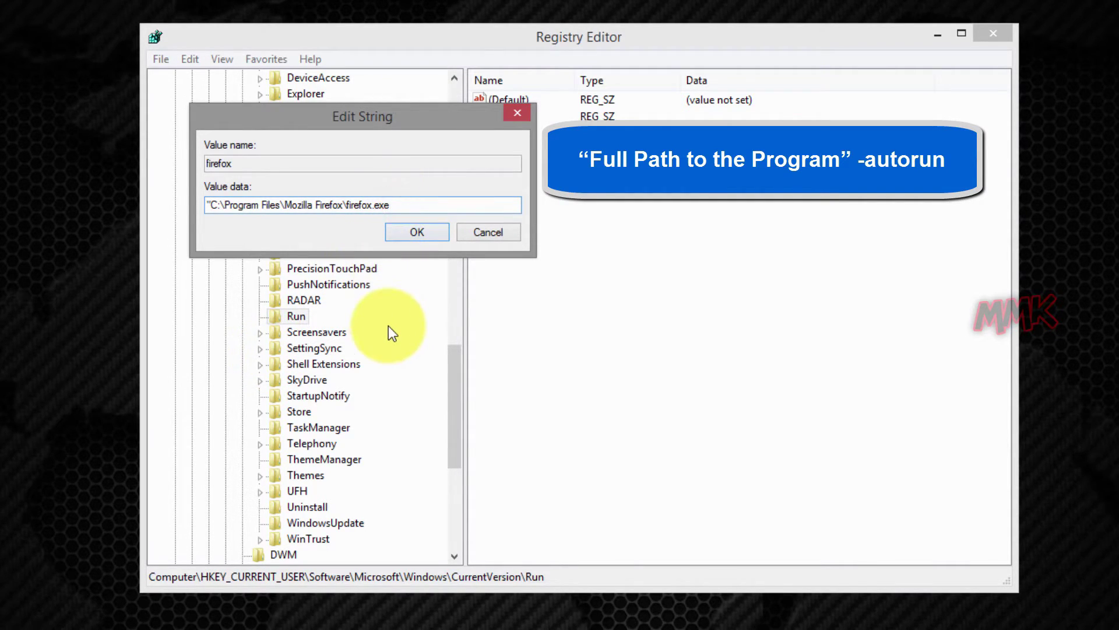
{"action": "type", "text": "\" -autorun"}
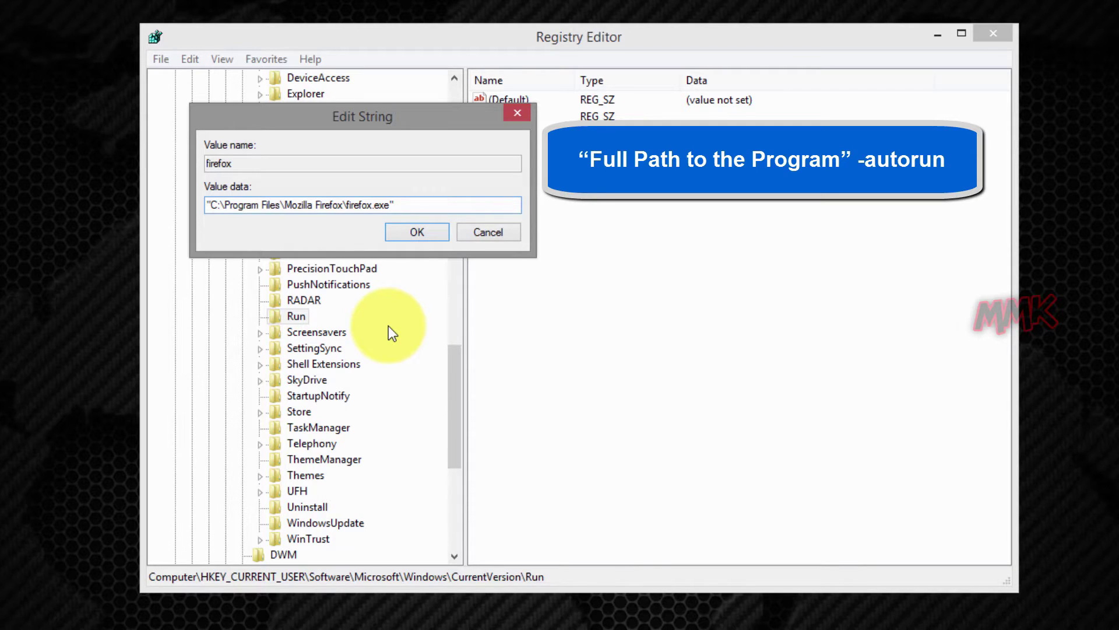
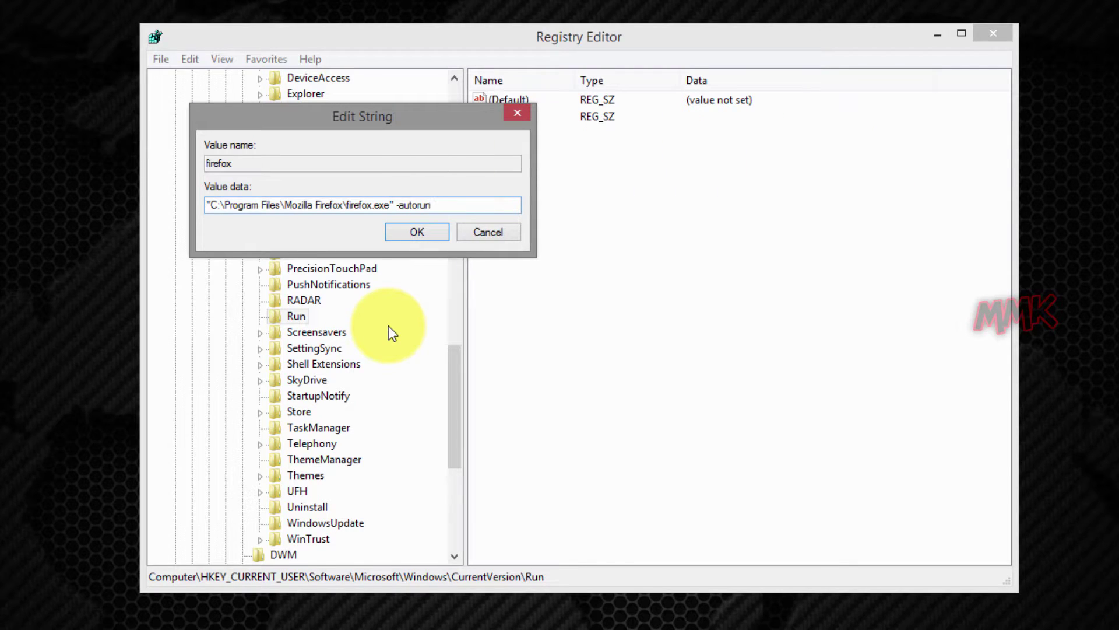
Save the firefox string value holding the Firefox executable path with -autorun.
{"action": "left_click", "coordinate": [412, 232]}
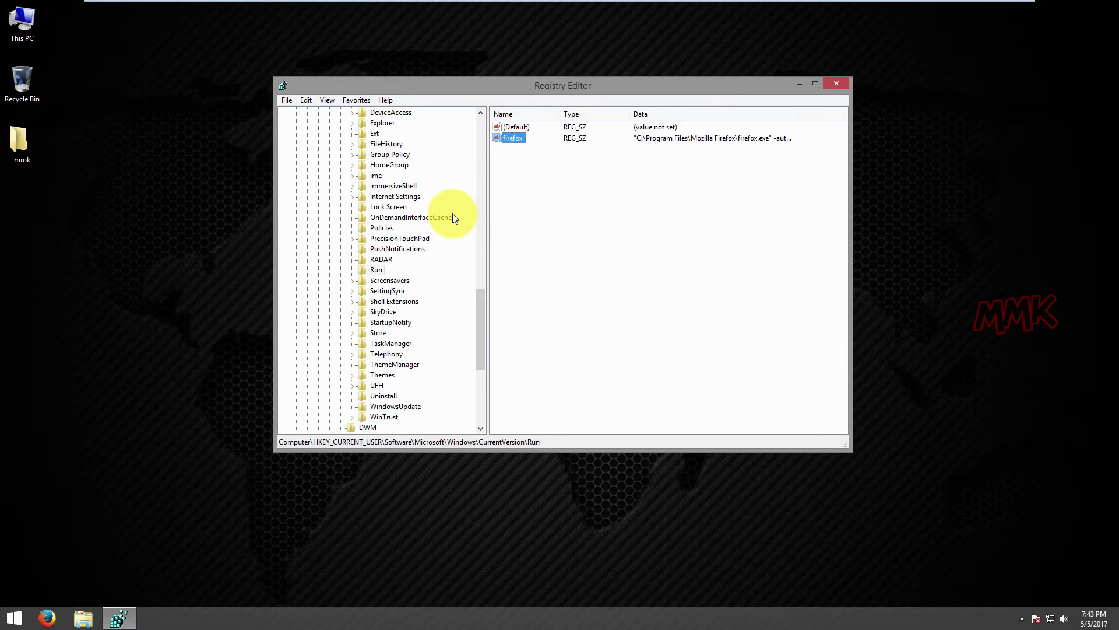
Close Registry Editor, restart the PC, then close the Firefox window that autostarted.
{"action": "left_click", "coordinate": [839, 82]}
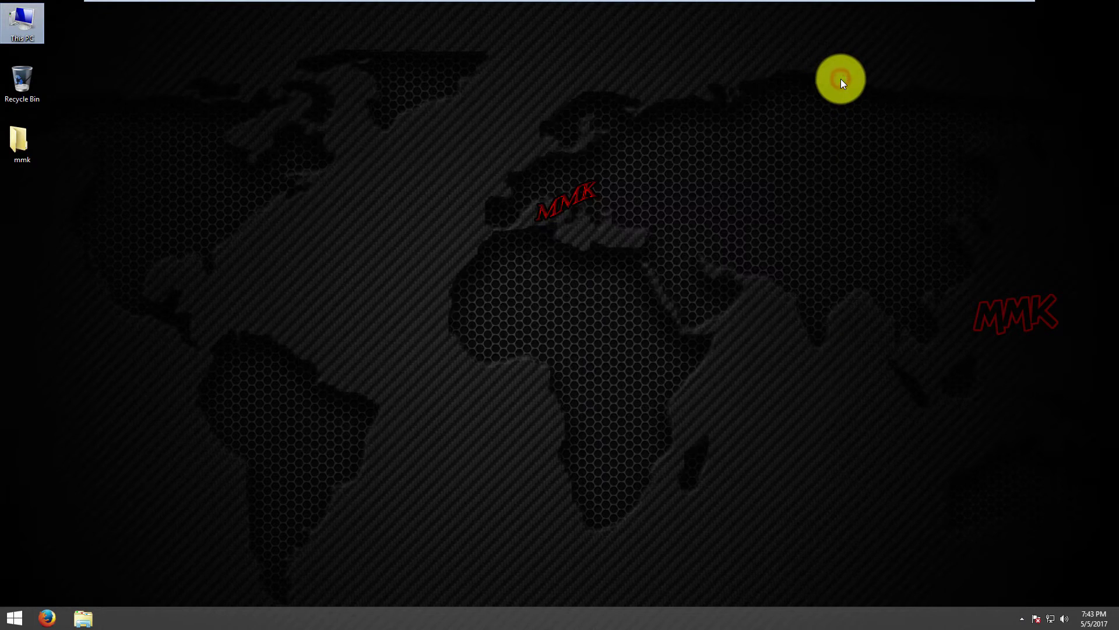
{"action": "right_click", "coordinate": [19, 608]}
{"action": "mouse_move", "coordinate": [62, 589]}
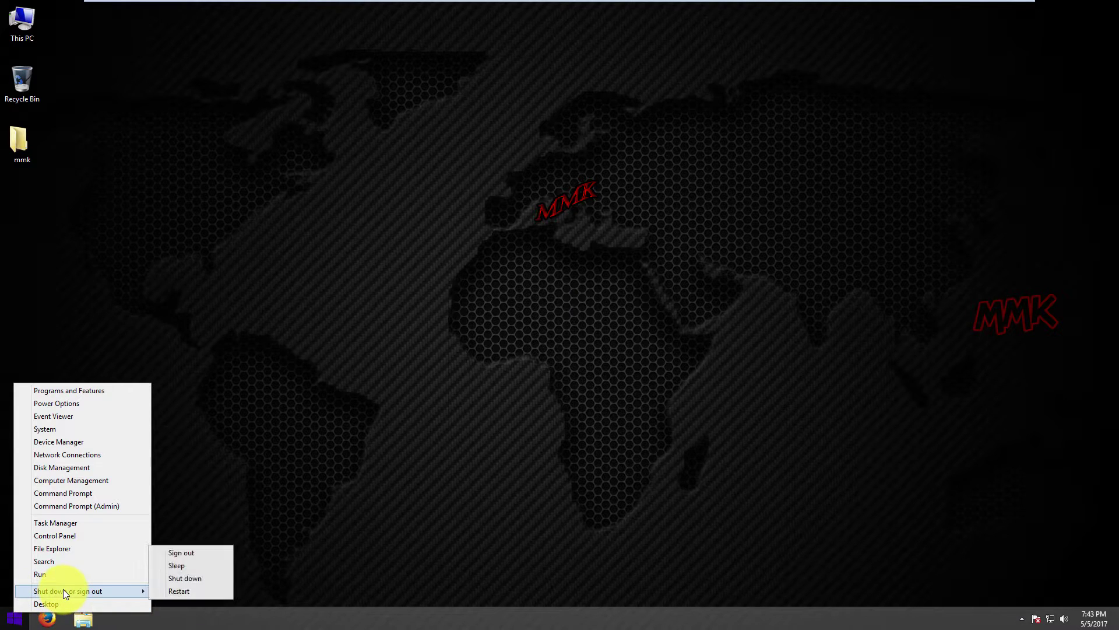
{"action": "left_click", "coordinate": [175, 590]}
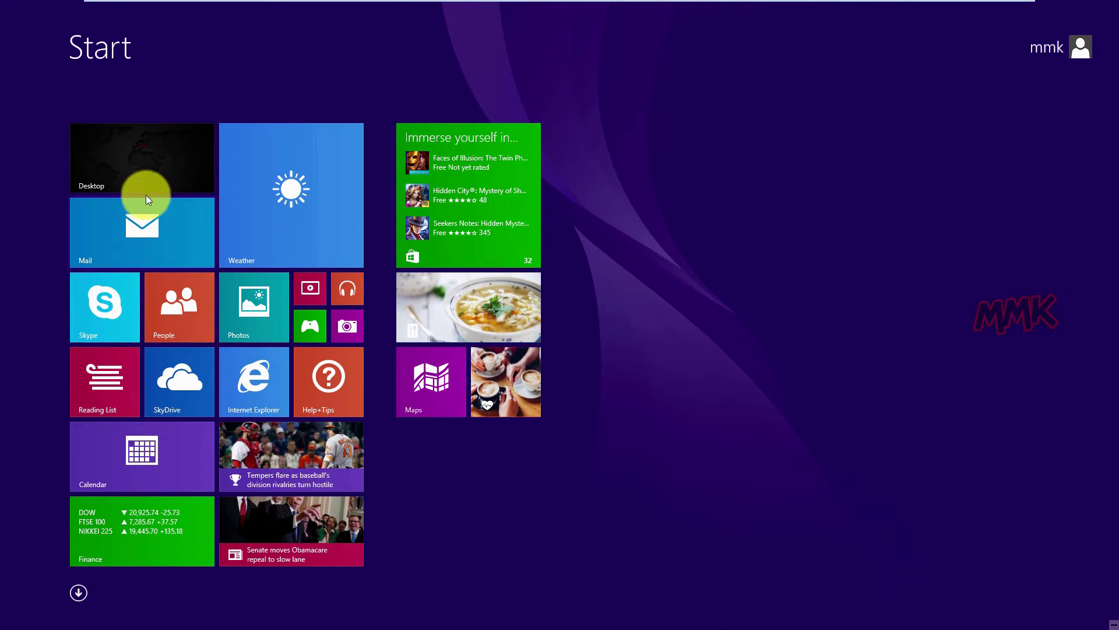
{"action": "left_click", "coordinate": [158, 166]}
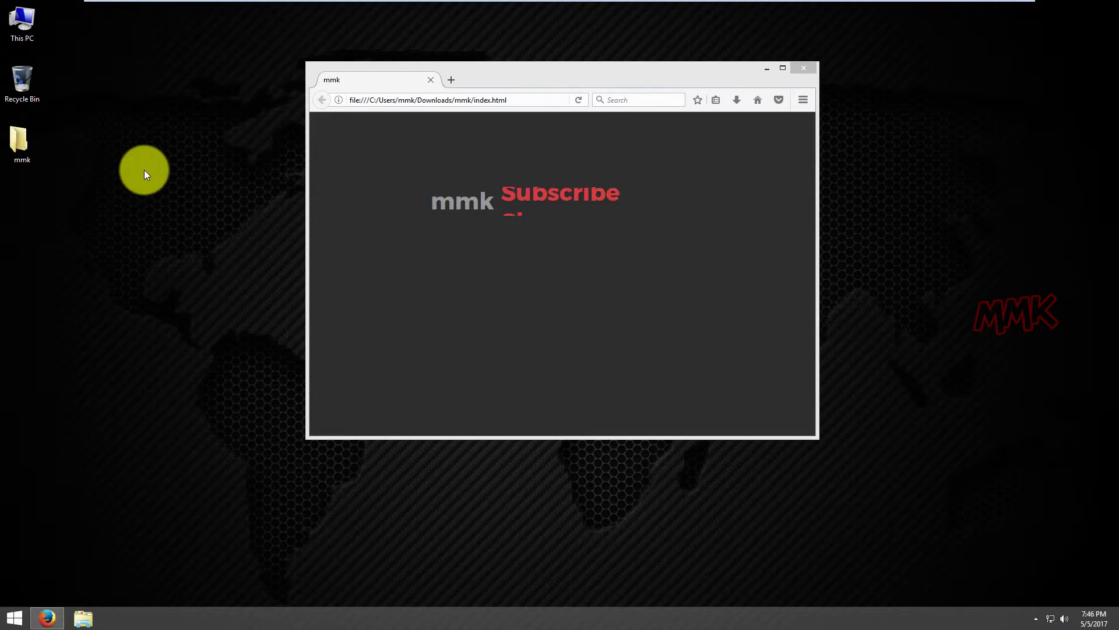
{"action": "left_click", "coordinate": [805, 69]}
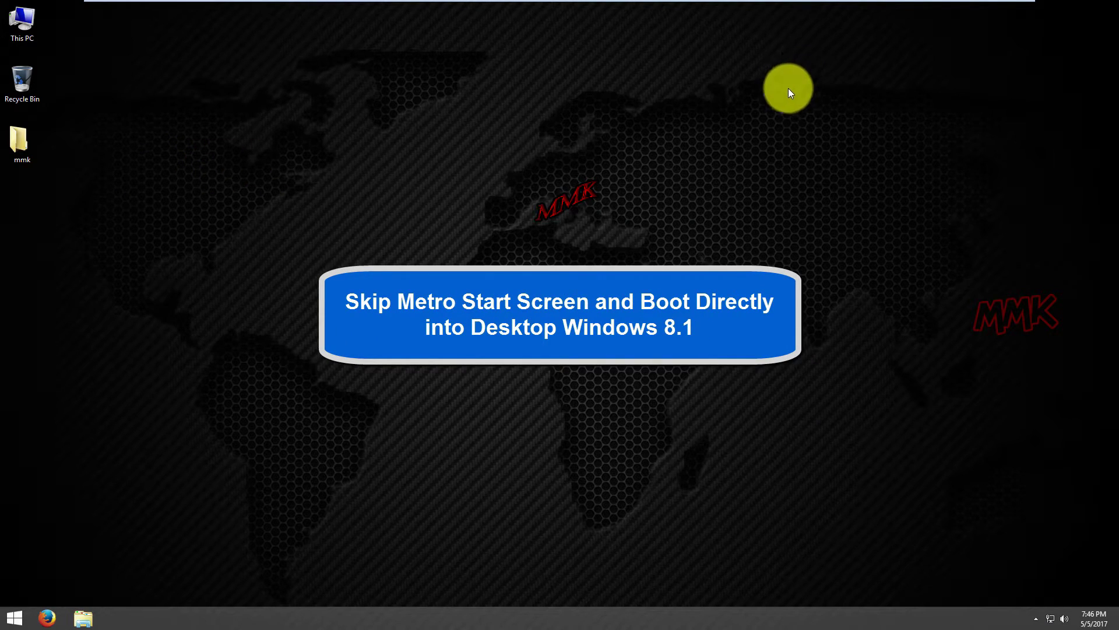
In Taskbar and Navigation properties, enable going to the desktop instead of Start at sign-in.
{"action": "right_click", "coordinate": [537, 613]}
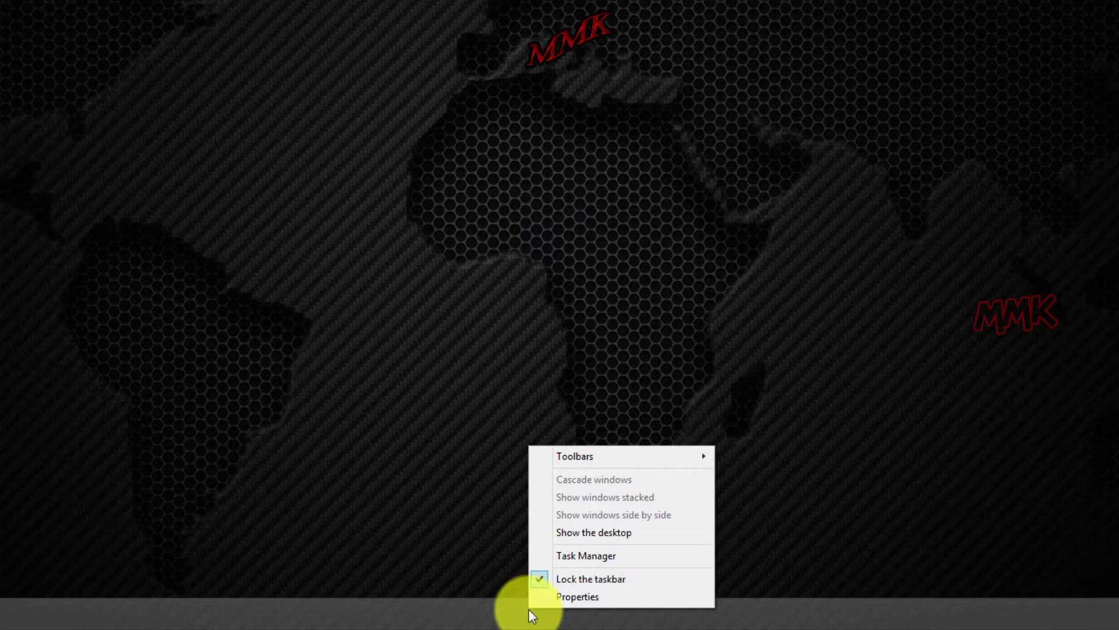
{"action": "left_click", "coordinate": [586, 594]}
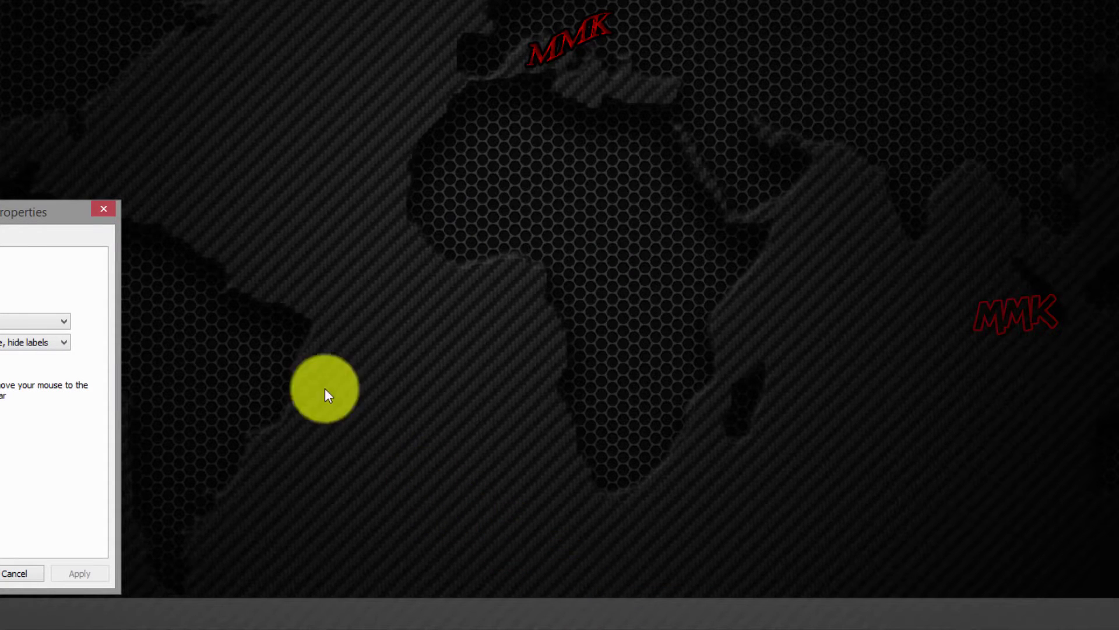
{"action": "left_click_drag", "start_coordinate": [58, 211], "coordinate": [577, 85]}
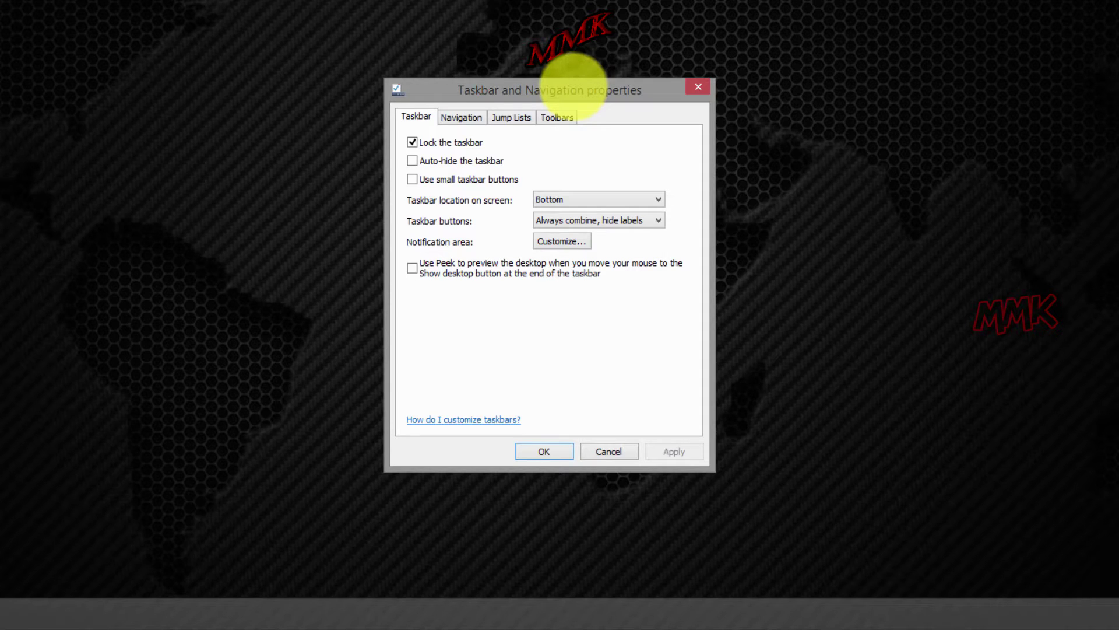
{"action": "left_click", "coordinate": [468, 118]}
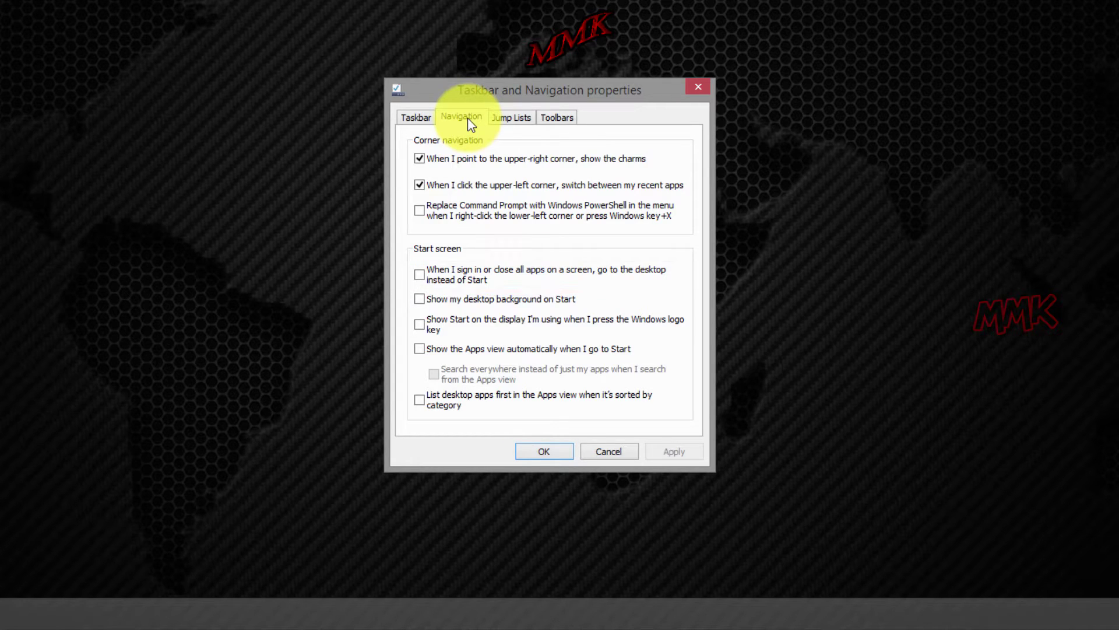
{"action": "left_click", "coordinate": [420, 275]}
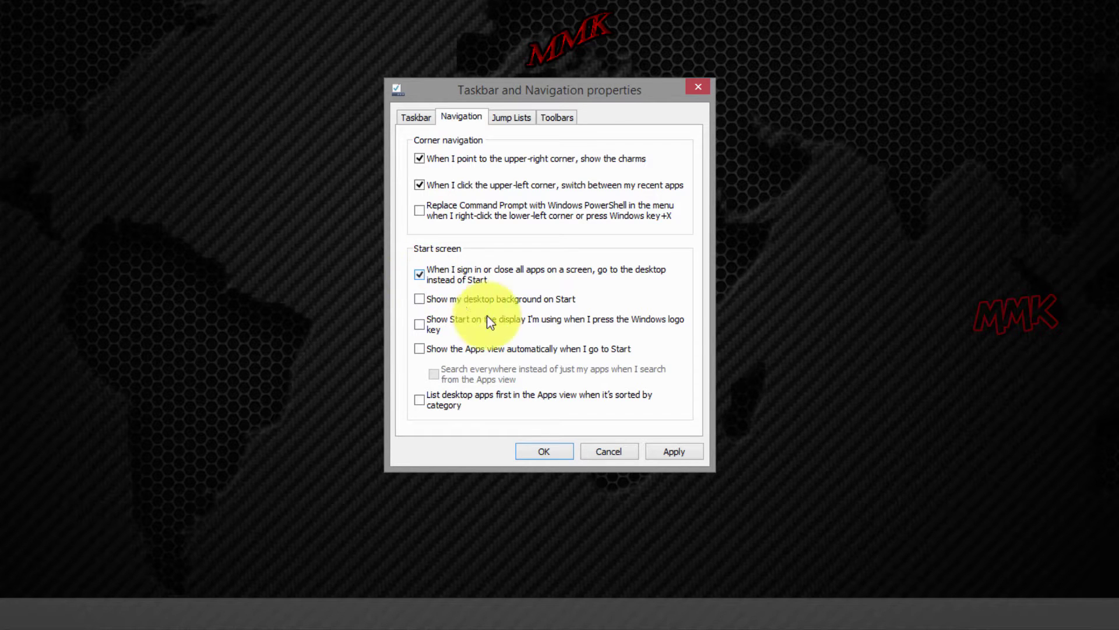
{"action": "left_click", "coordinate": [664, 453]}
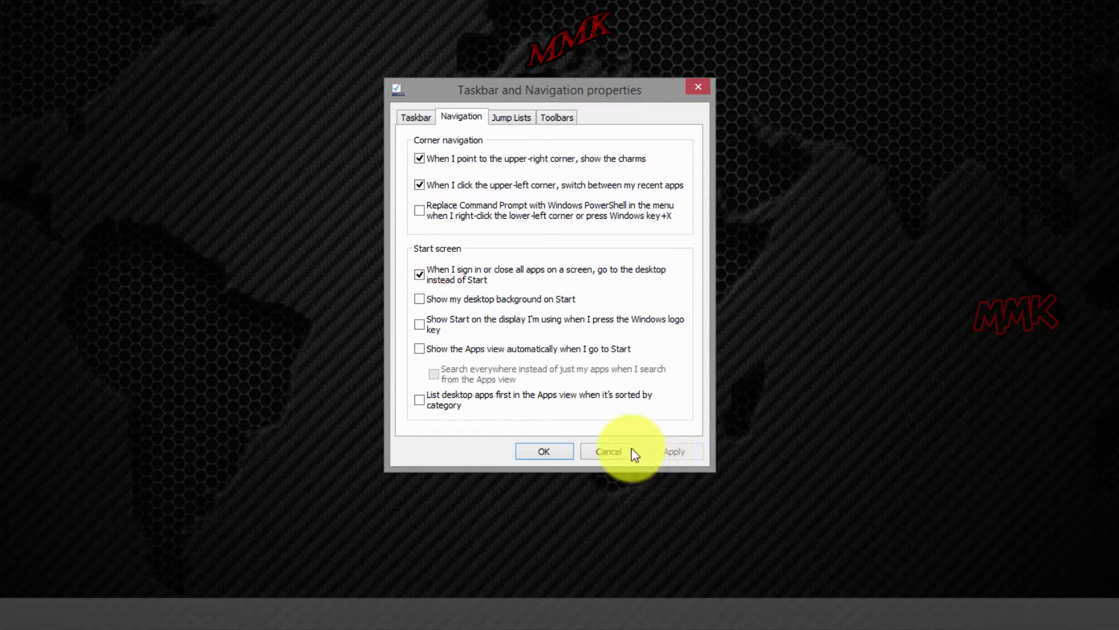
{"action": "left_click", "coordinate": [545, 452]}
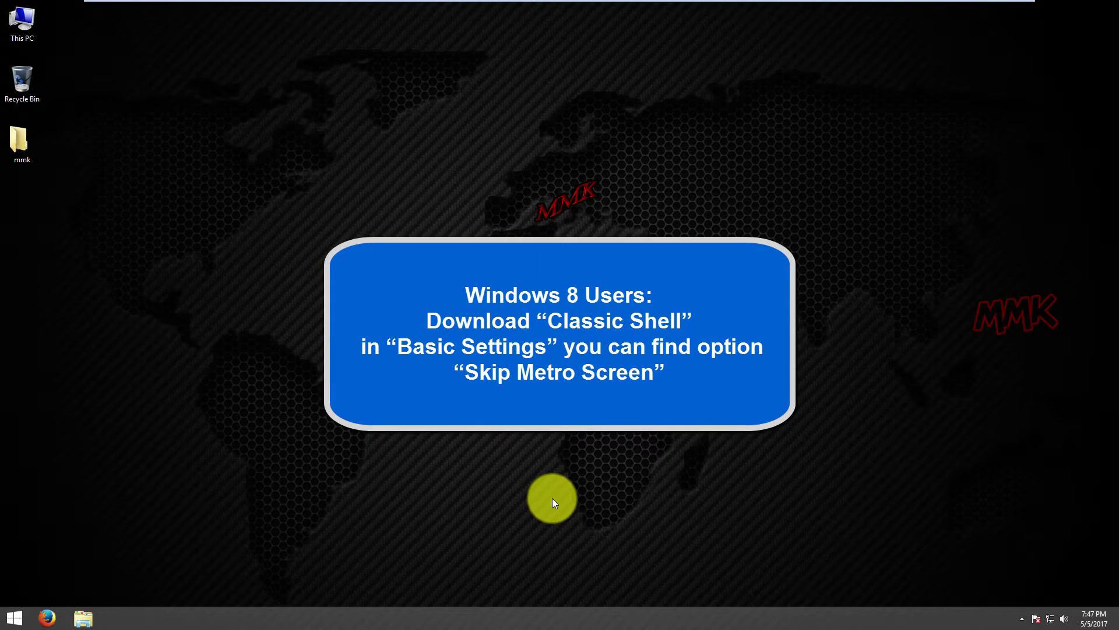
Restart Windows from the Start button's Shut down or sign out menu.
{"action": "right_click", "coordinate": [19, 613]}
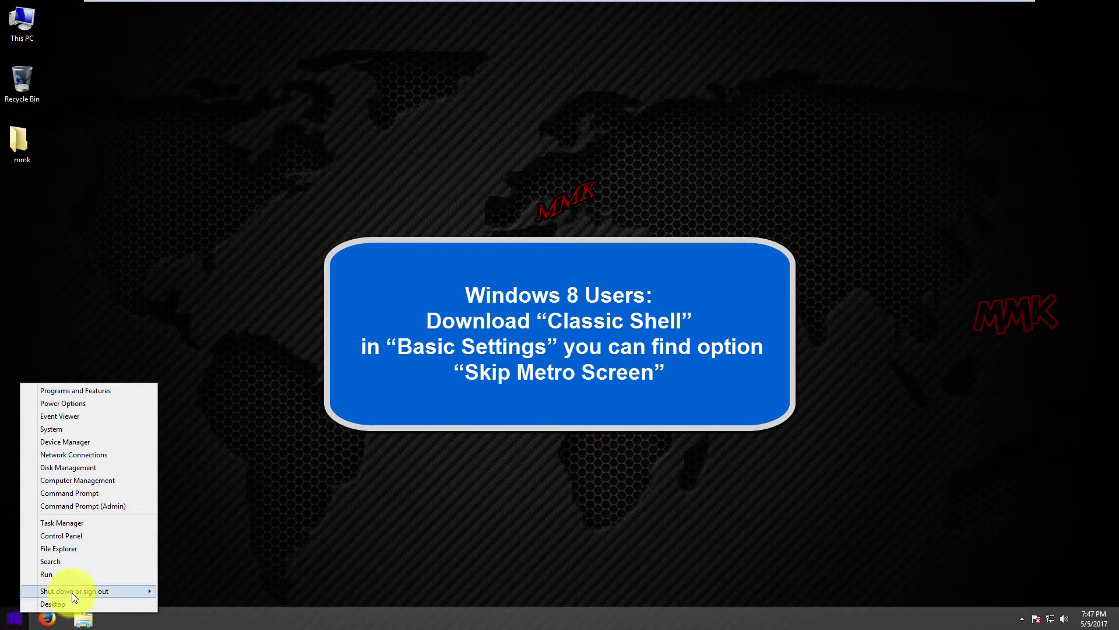
{"action": "mouse_move", "coordinate": [78, 591]}
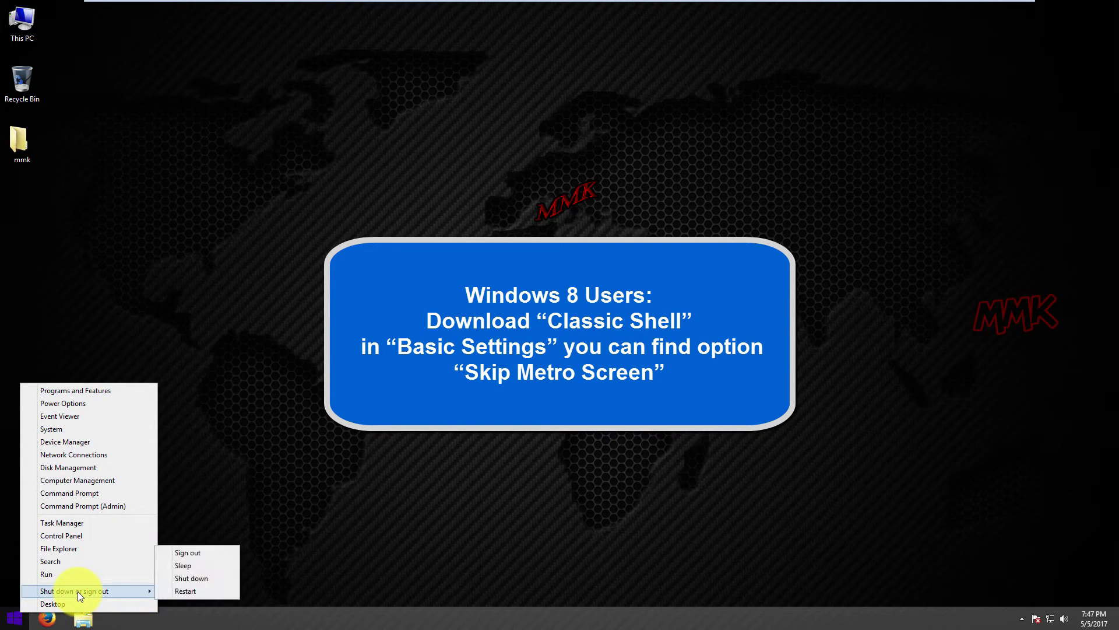
{"action": "left_click", "coordinate": [209, 589]}
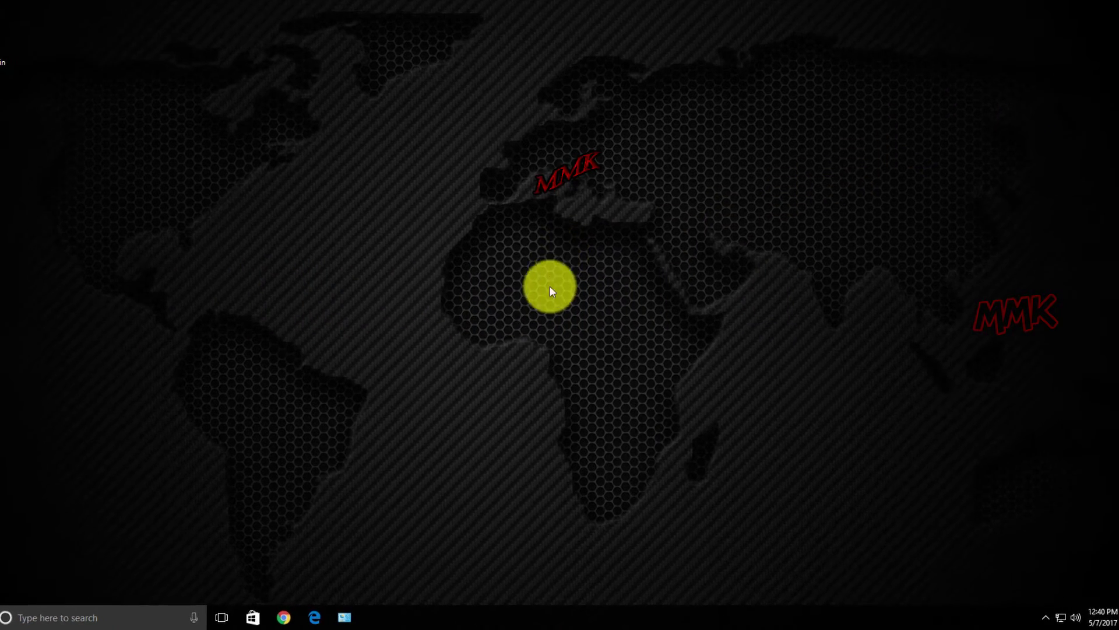
In Task Manager's Startup list, disable Microsoft OneDrive and enable the Windows Defender notification entry.
{"action": "right_click", "coordinate": [510, 610]}
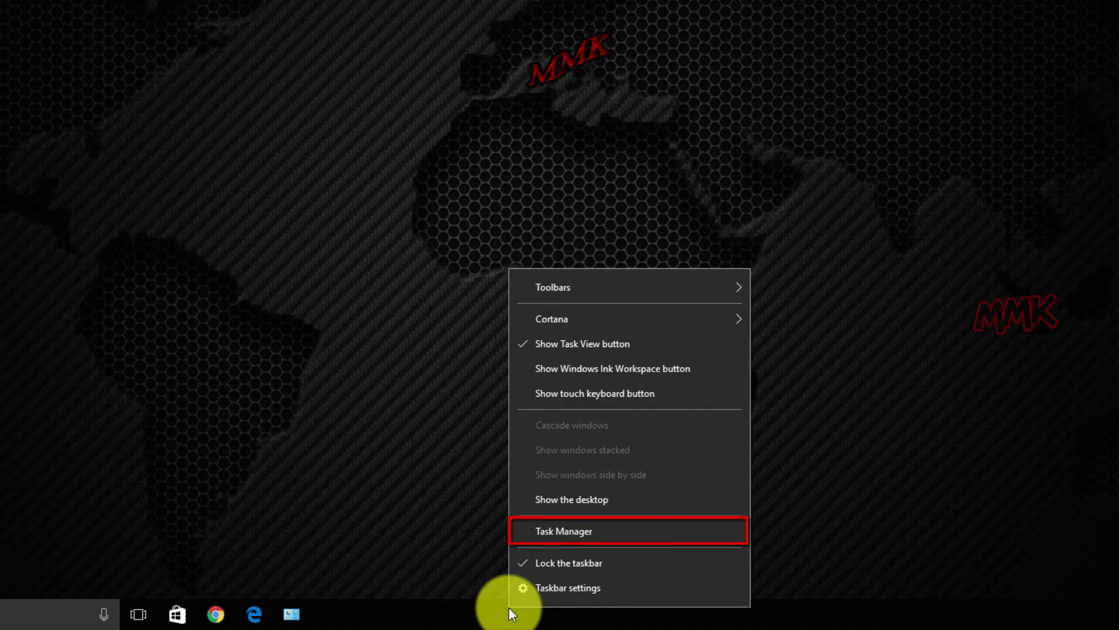
{"action": "left_click", "coordinate": [573, 533]}
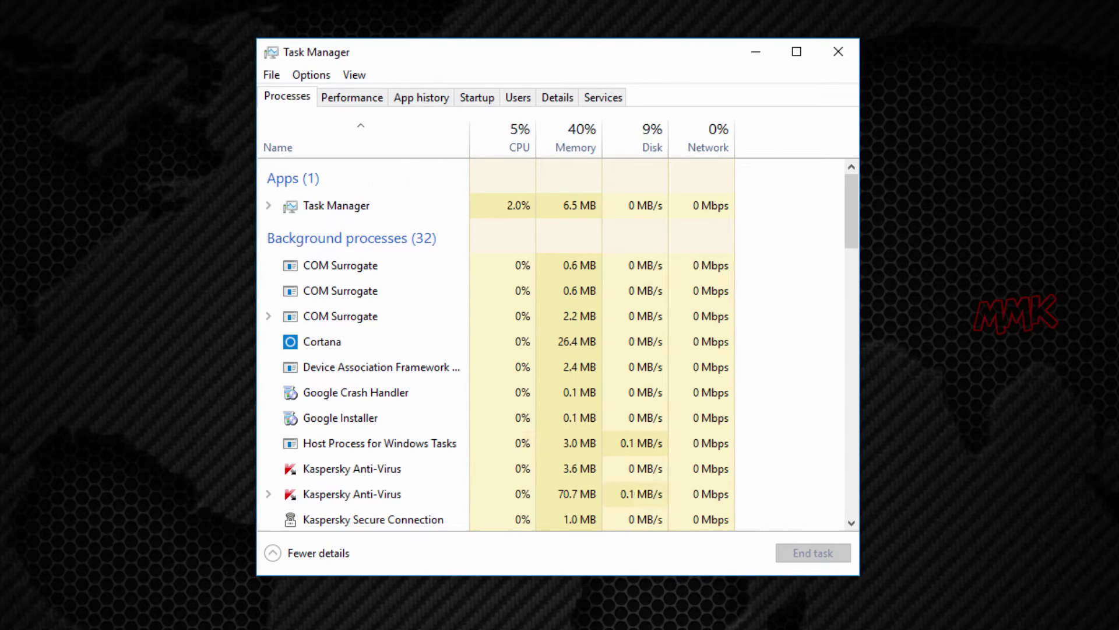
{"action": "left_click", "coordinate": [477, 95]}
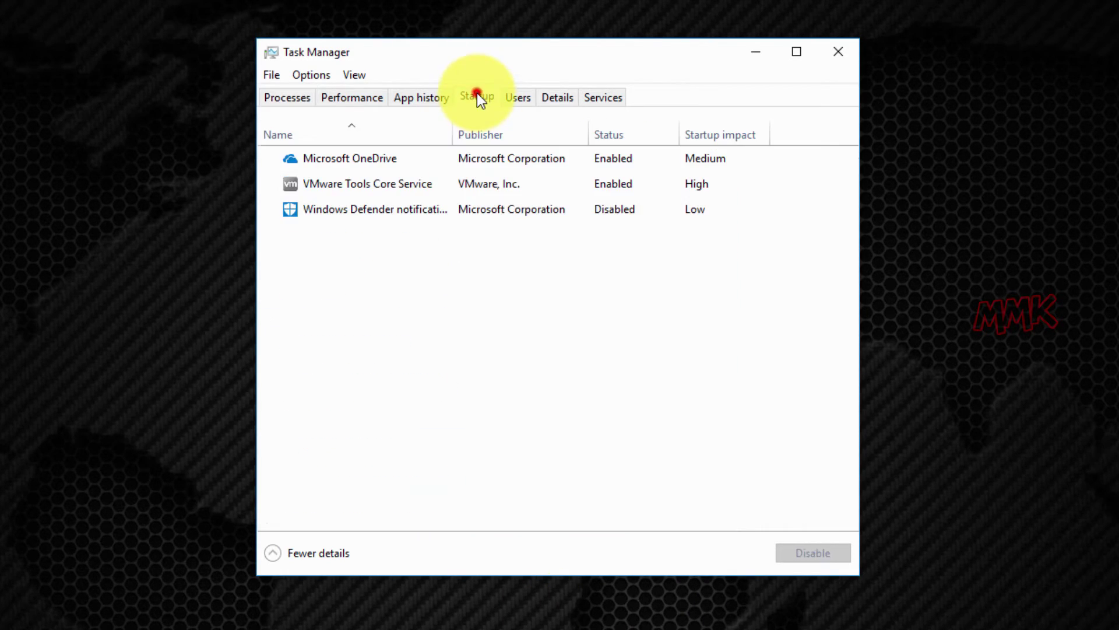
{"action": "right_click", "coordinate": [363, 159]}
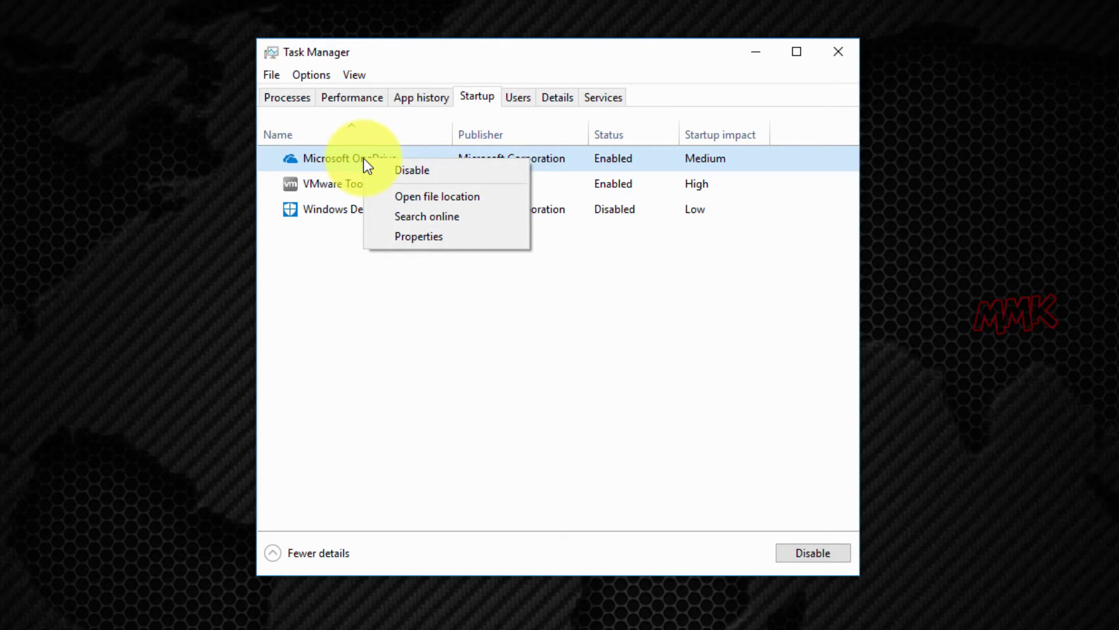
{"action": "left_click", "coordinate": [416, 170]}
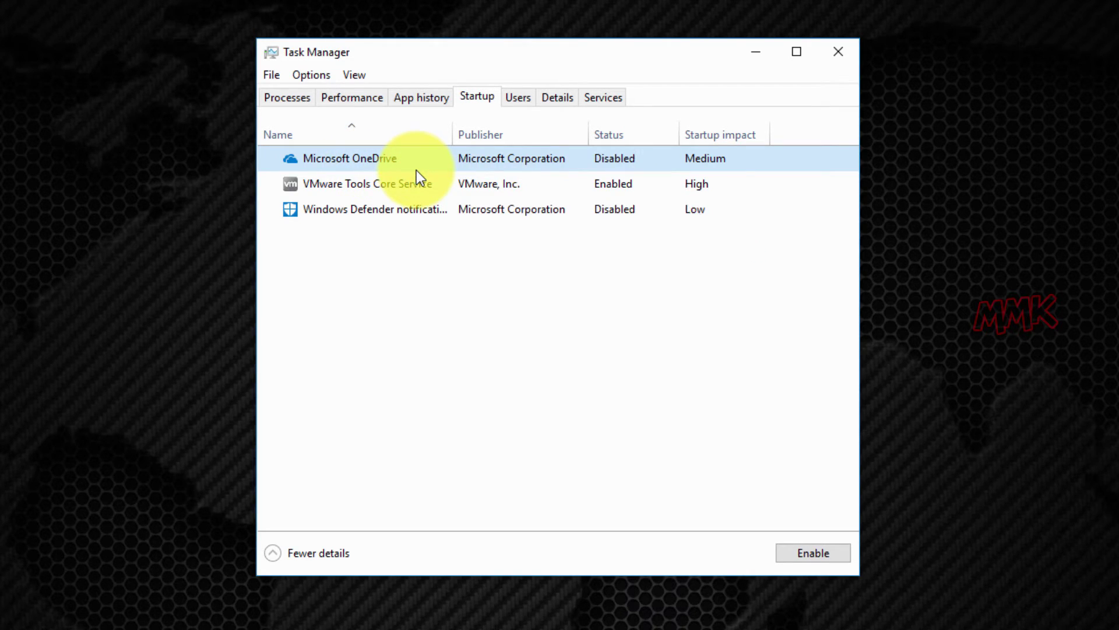
{"action": "right_click", "coordinate": [420, 208]}
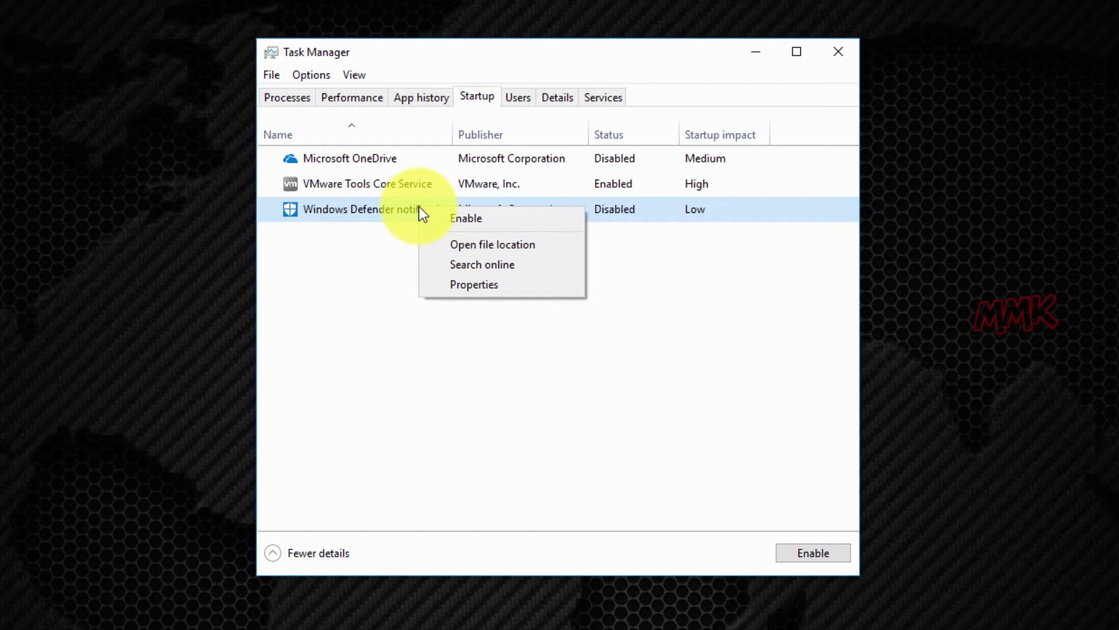
{"action": "left_click", "coordinate": [463, 217]}
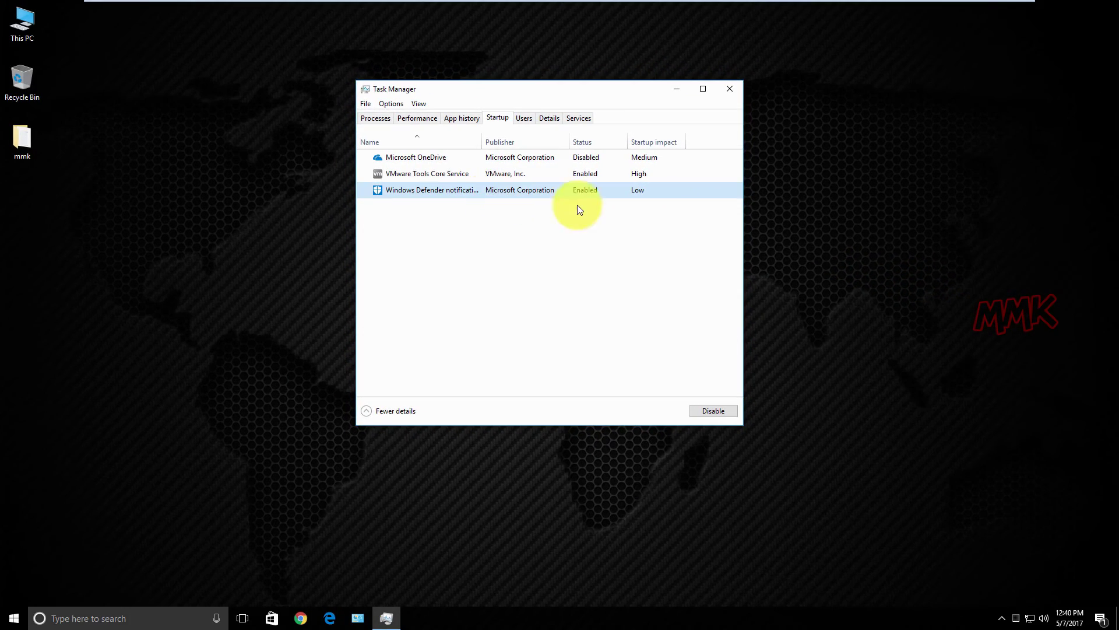
{"action": "left_click", "coordinate": [731, 91]}
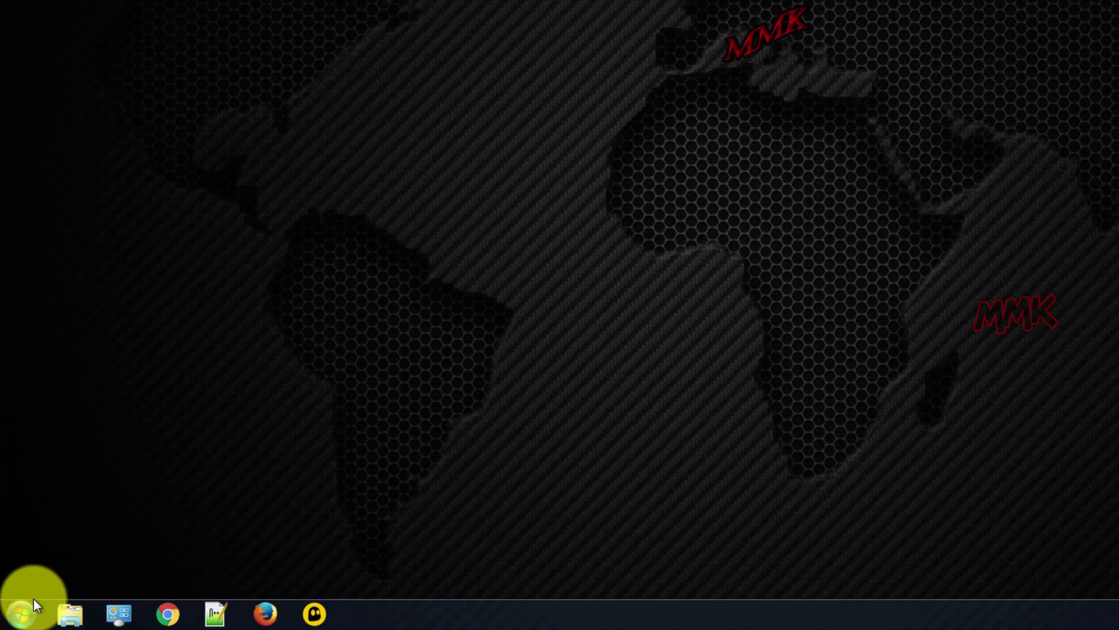
Launch msconfig, uncheck Viber and check CyberGhost 5 under Startup, then apply and confirm.
{"action": "left_click", "coordinate": [23, 610]}
{"action": "type", "text": "m"}
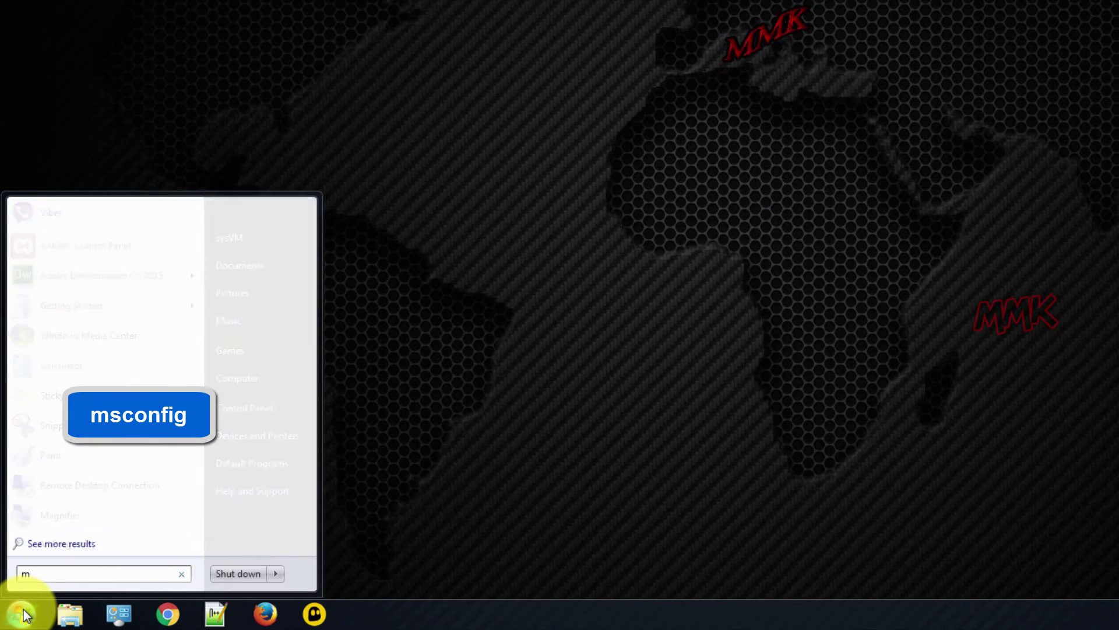
{"action": "type", "text": "sco"}
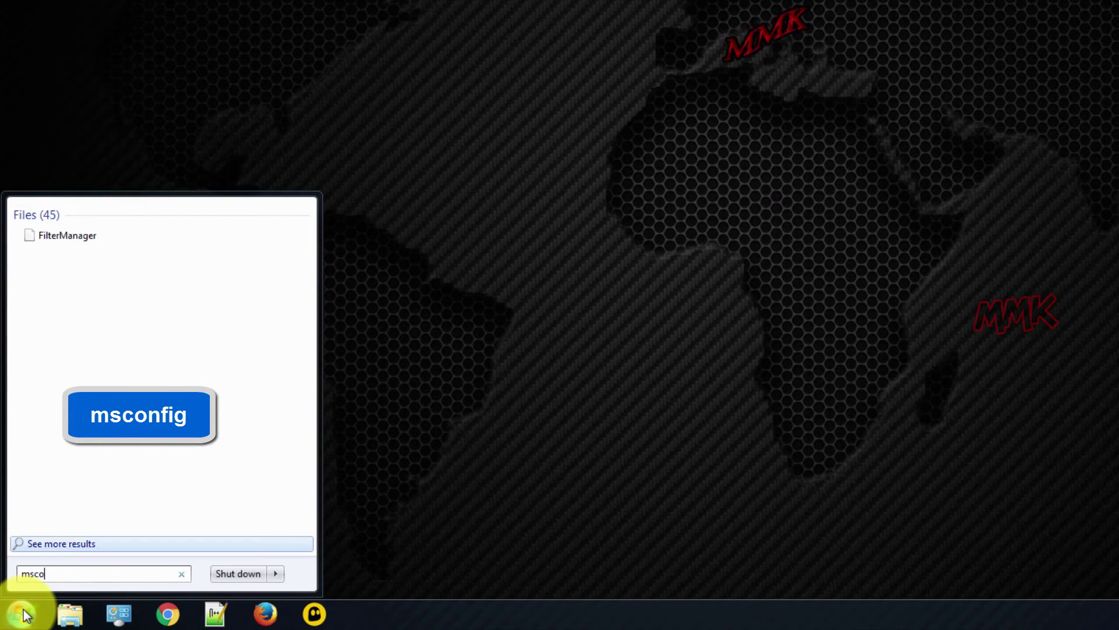
{"action": "type", "text": "nfig"}
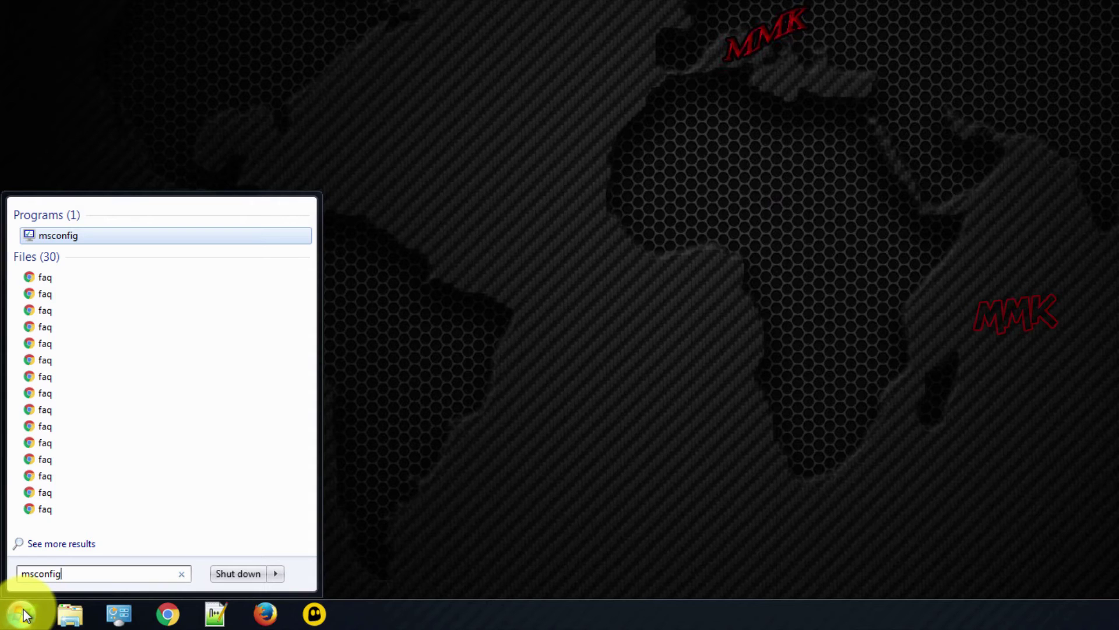
{"action": "key", "text": "Return"}
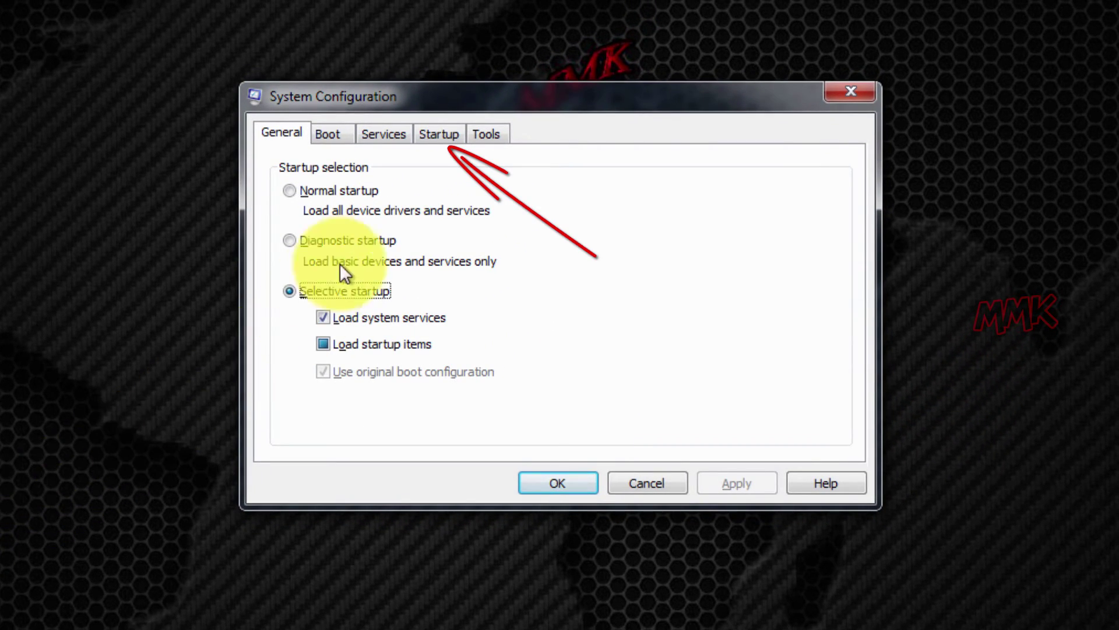
{"action": "left_click", "coordinate": [435, 138]}
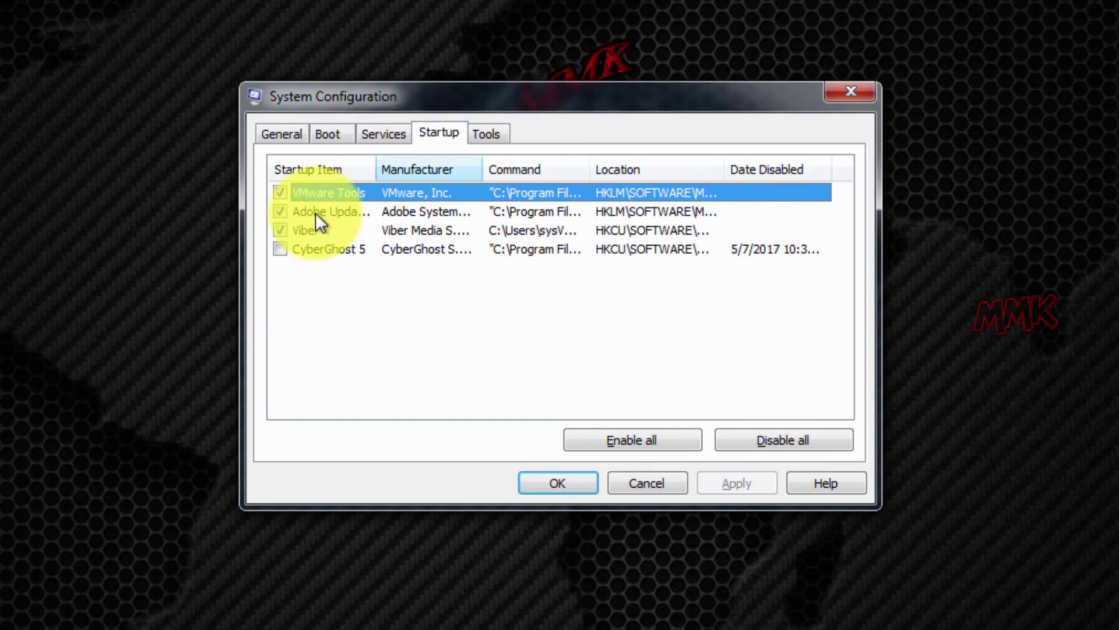
{"action": "left_click", "coordinate": [281, 229]}
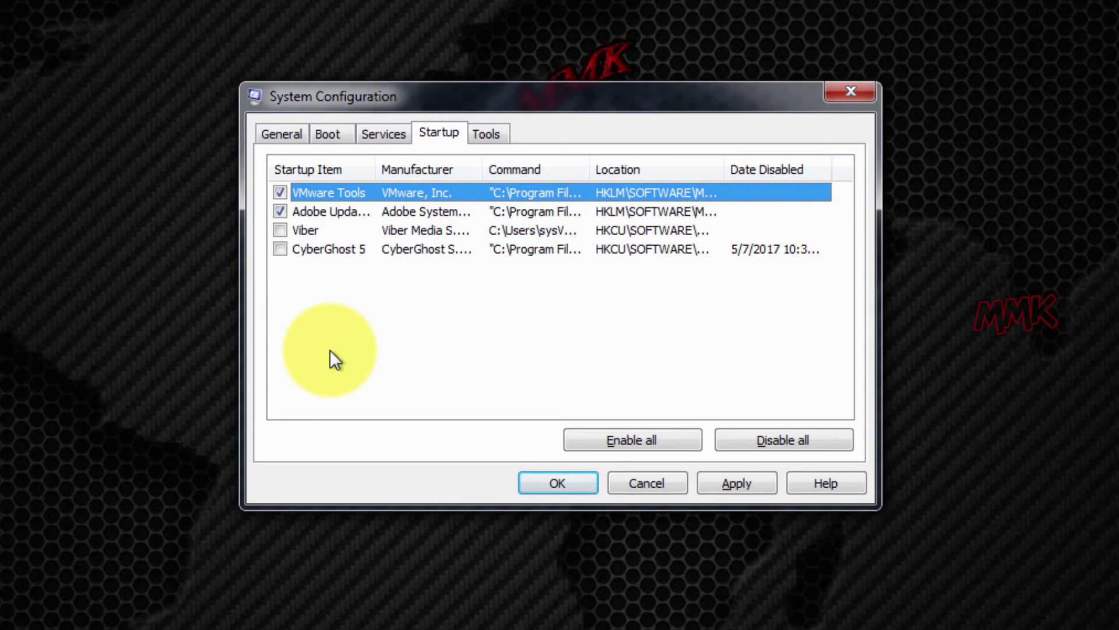
{"action": "left_click", "coordinate": [280, 249]}
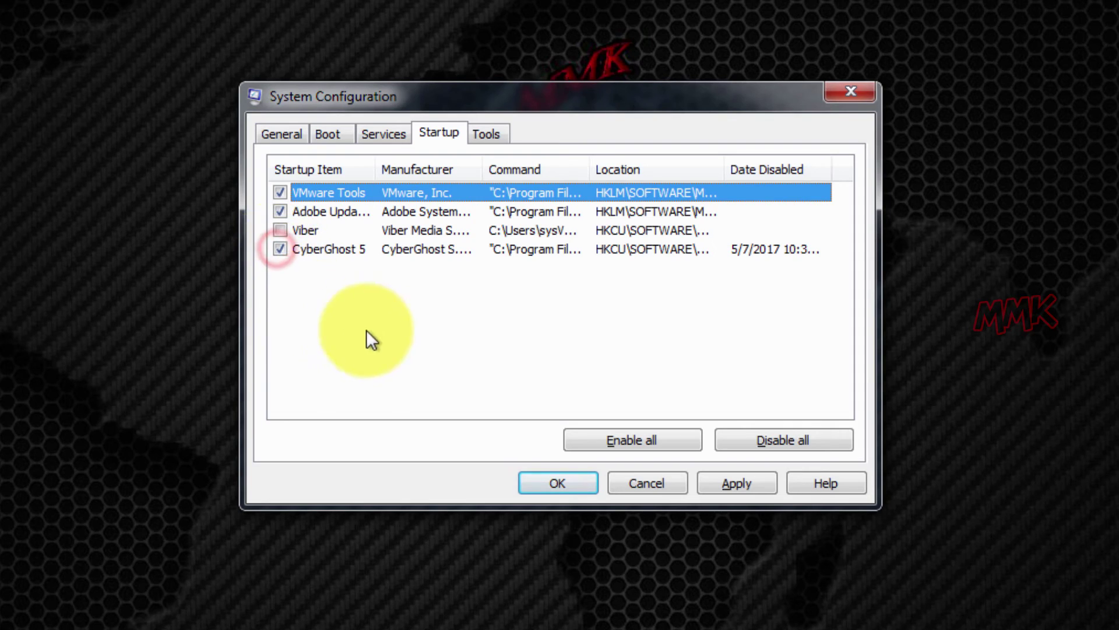
{"action": "left_click", "coordinate": [732, 483]}
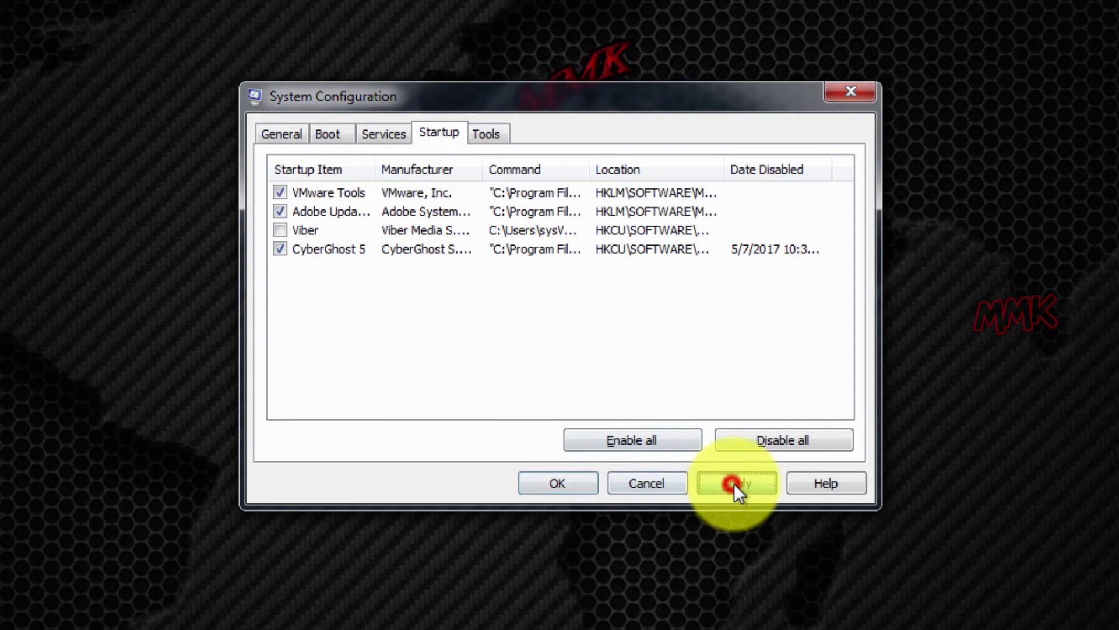
{"action": "left_click", "coordinate": [544, 484]}
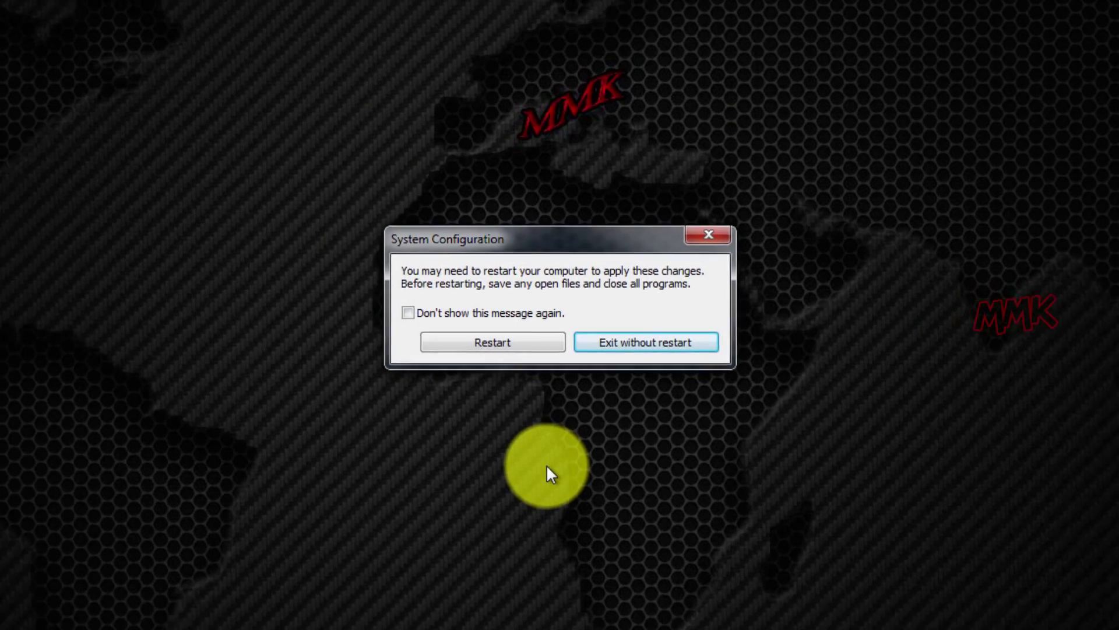